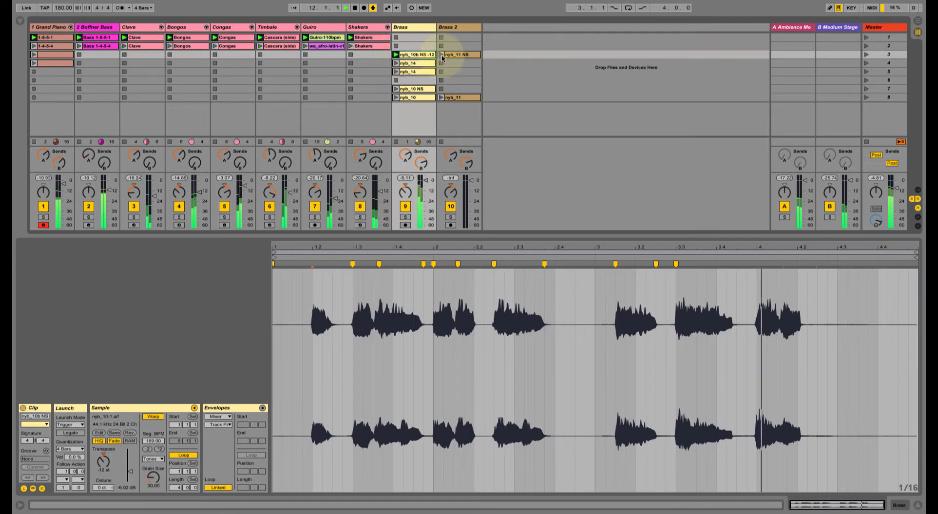
# Bring the nyb_11 NS clip on the Brass 2 track into the playing arrangement, listen, and stop playback
pyautogui.click(442, 55)
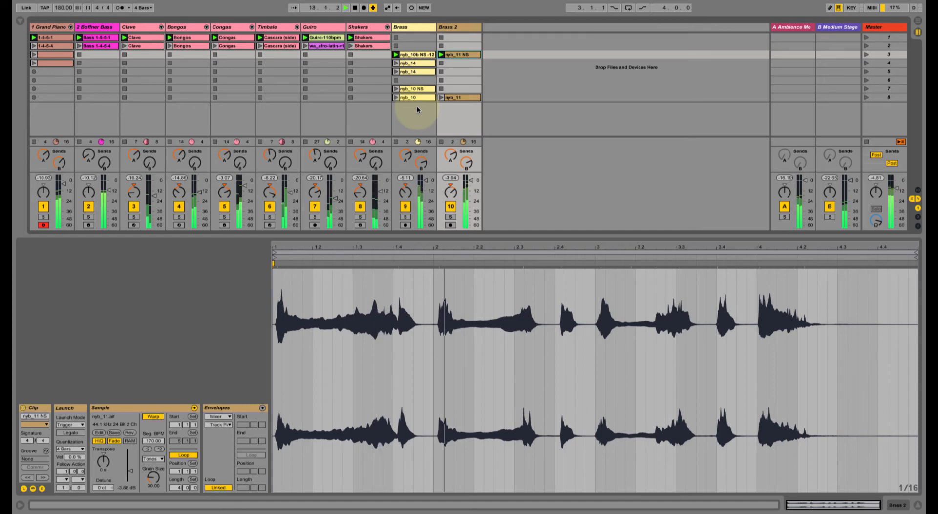
pyautogui.press('space')
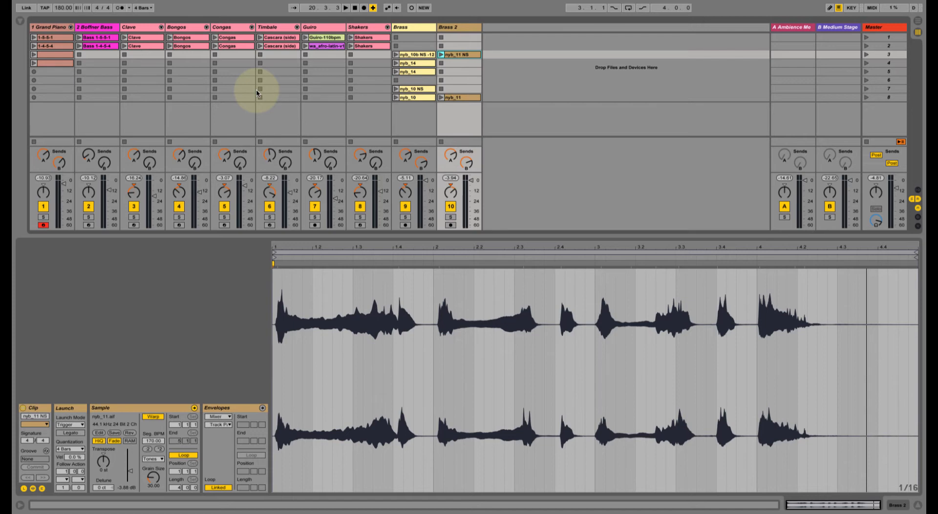
# Review the Grand Piano, Boffner Bass and Clave tracks by selecting each in turn
pyautogui.click(54, 27)
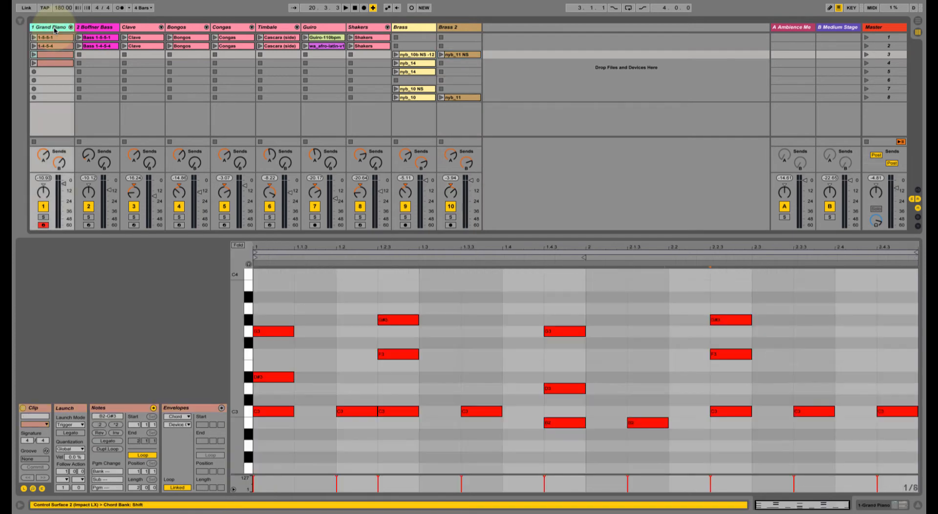
pyautogui.click(96, 30)
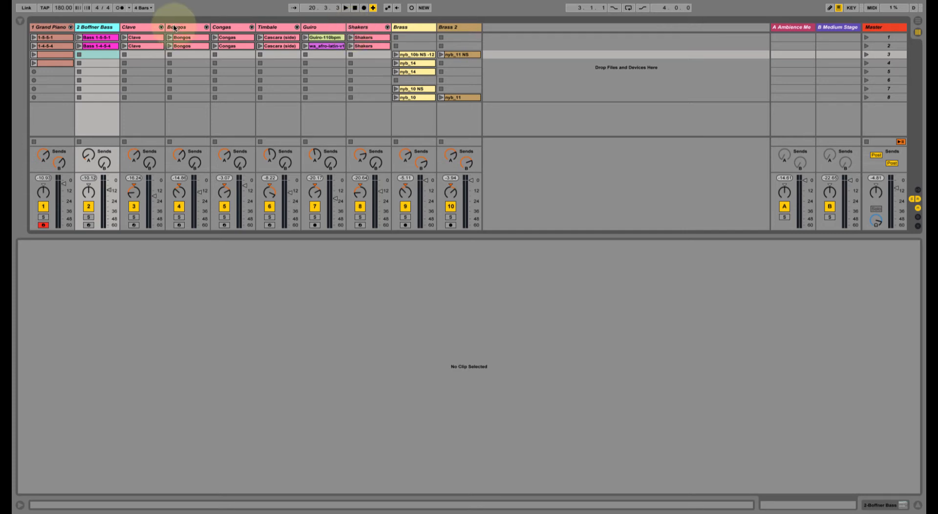
pyautogui.click(127, 28)
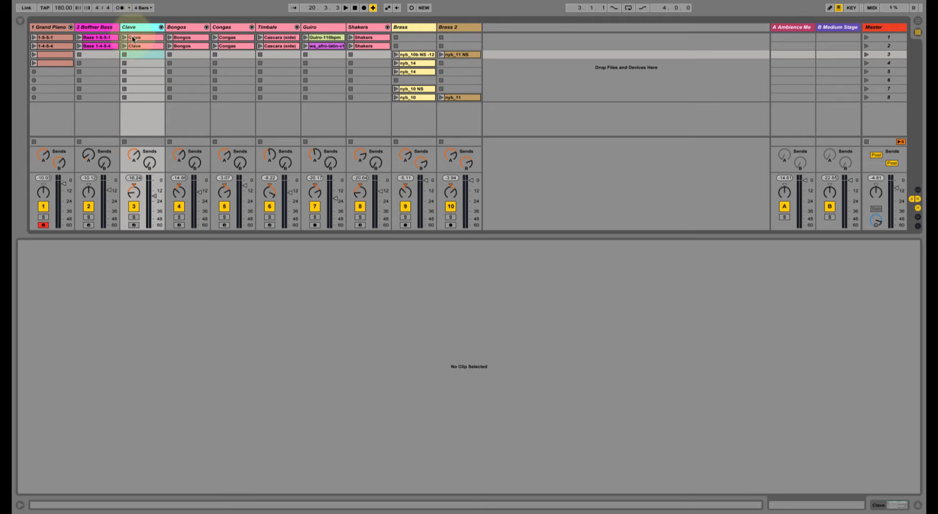
# Listen to the first Clave clip on its own, stop playback, and place the insert mark at 1.1.1
pyautogui.click(125, 39)
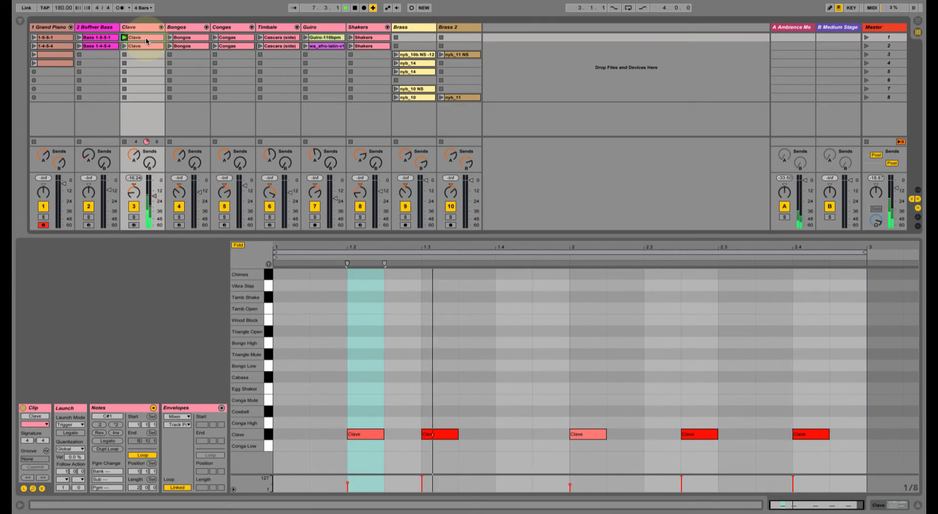
pyautogui.press('space')
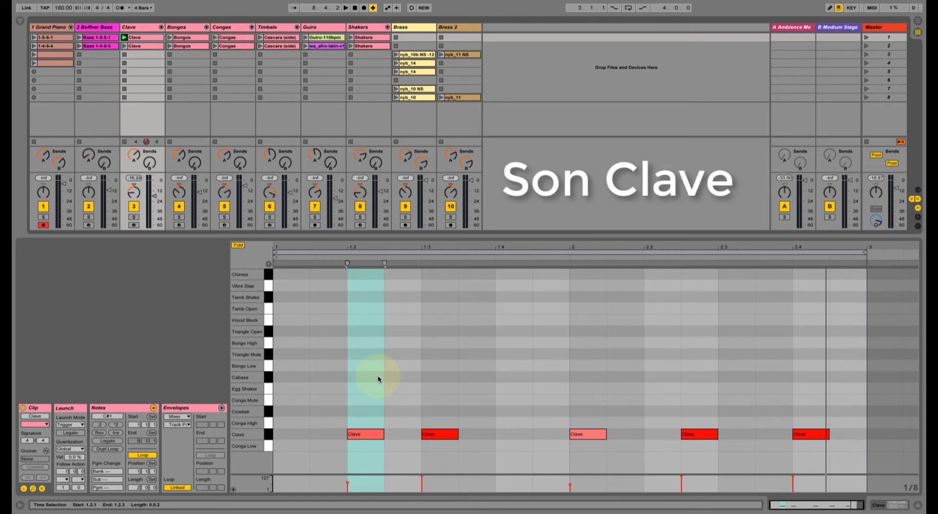
pyautogui.click(342, 371)
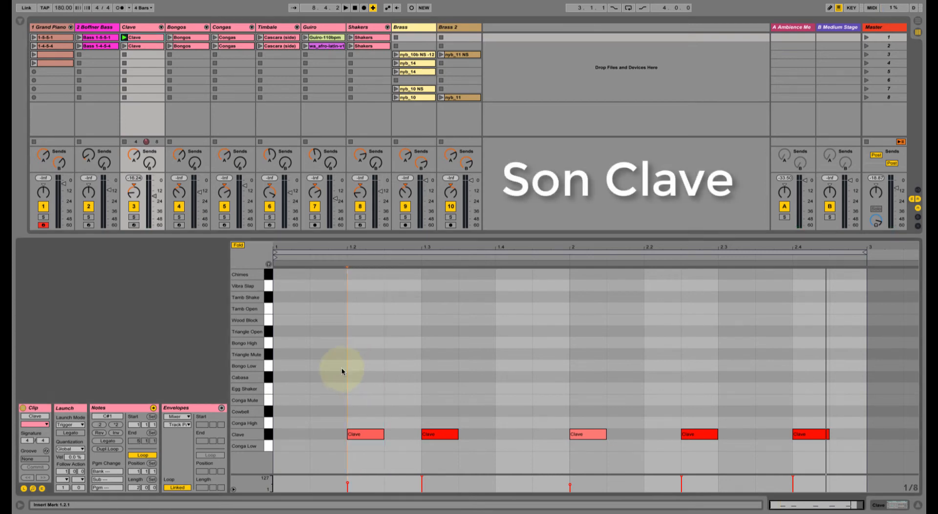
pyautogui.click(277, 363)
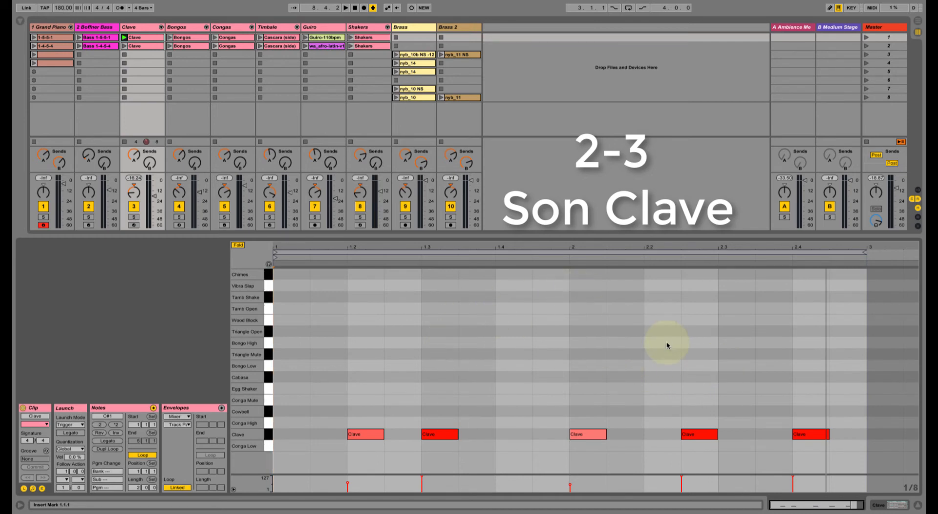
# Swap the two bars of the Clave clip so that the three-note bar comes first, keeping all notes on the Clave row
pyautogui.moveTo(581, 416); pyautogui.dragTo(800, 455)
pyautogui.moveTo(576, 434); pyautogui.dragTo(270, 424)
pyautogui.moveTo(336, 433); pyautogui.dragTo(463, 436)
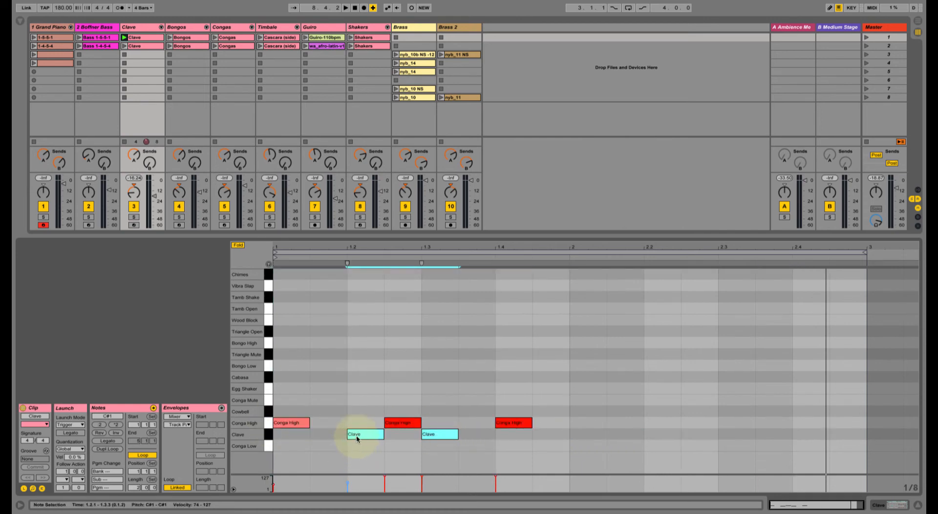
pyautogui.moveTo(356, 436); pyautogui.dragTo(649, 435)
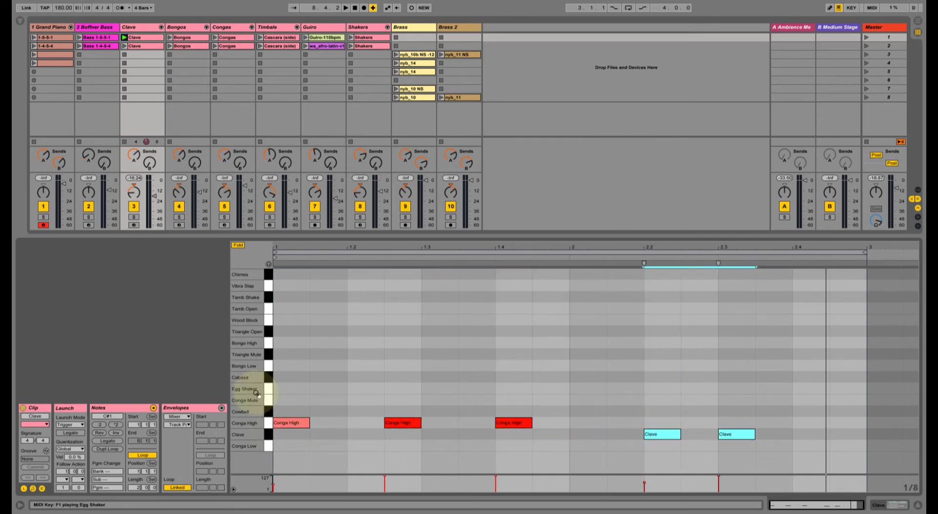
pyautogui.click(294, 396)
pyautogui.moveTo(294, 398); pyautogui.dragTo(553, 445)
pyautogui.moveTo(508, 424); pyautogui.dragTo(508, 436)
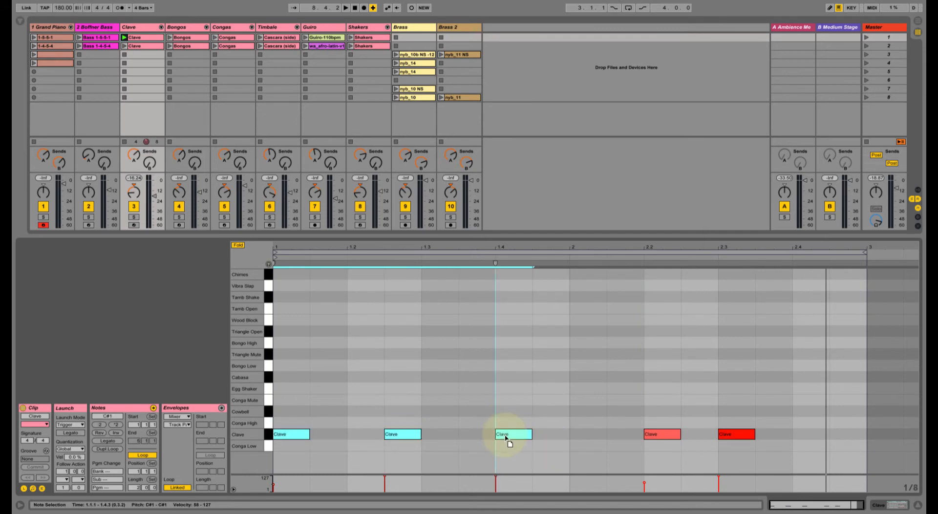
# Listen to the first Clave clip with the two-note bar first, and deselect its notes
pyautogui.click(124, 38)
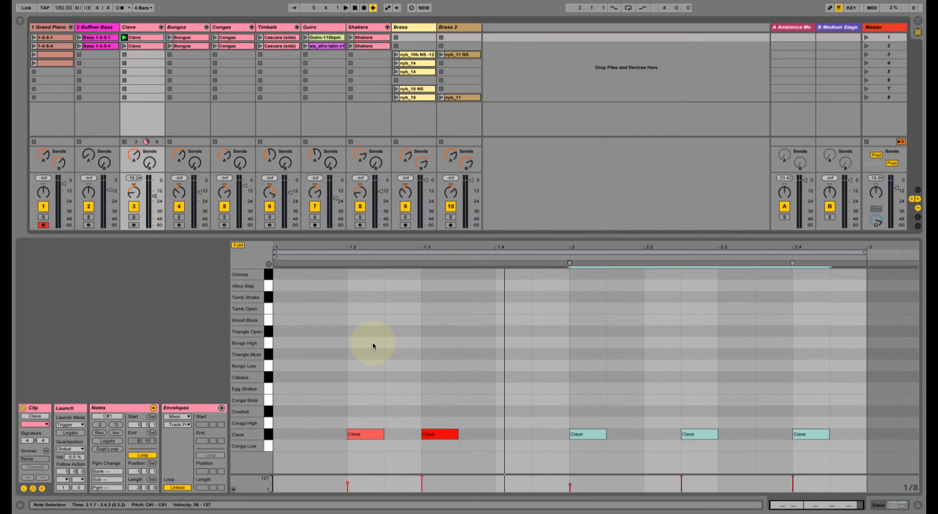
pyautogui.click(372, 345)
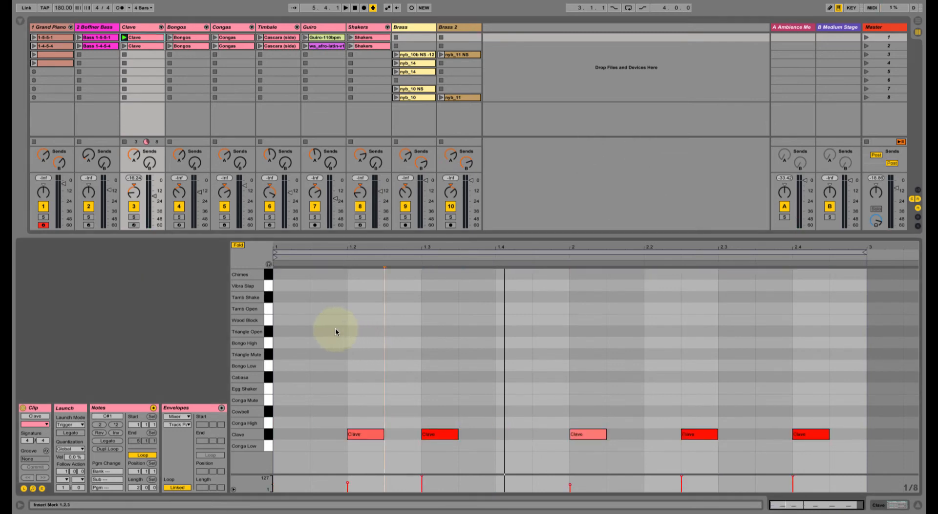
pyautogui.click(280, 336)
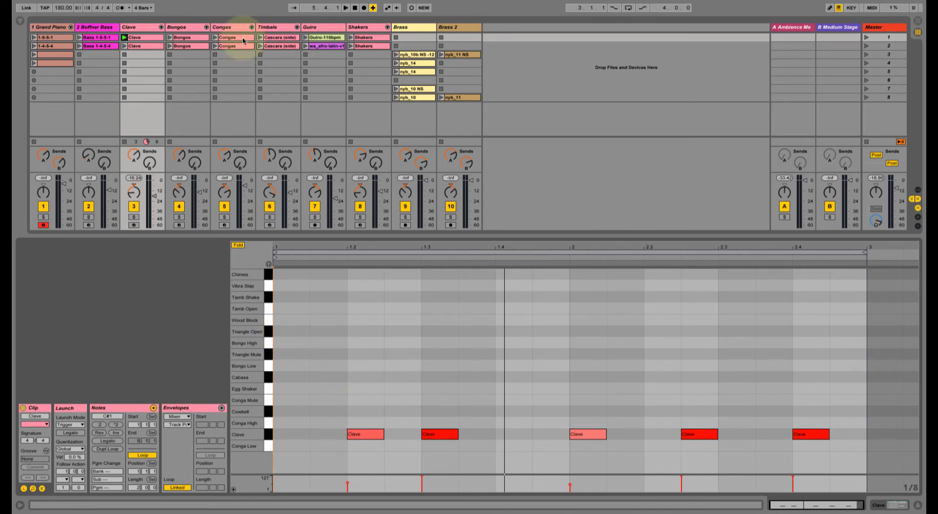
# Select the percussion tracks from Clave through Shakers and narrow them all to minimum width
pyautogui.click(138, 29)
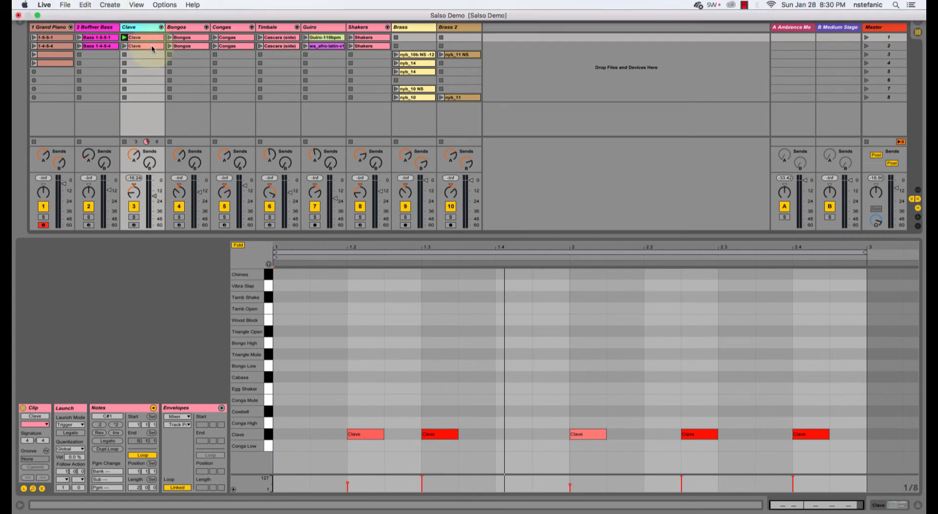
pyautogui.keyDown('shift'); pyautogui.click(380, 27); pyautogui.keyUp('shift')
pyautogui.moveTo(391, 26); pyautogui.dragTo(314, 28)
# Insert a new MIDI track directly after the Boffner Bass track
pyautogui.click(100, 27)
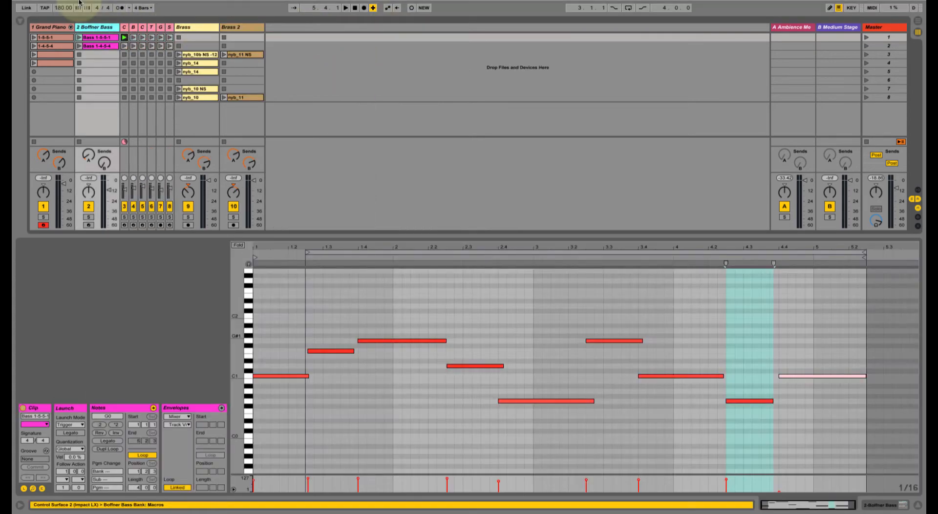
pyautogui.click(110, 5)
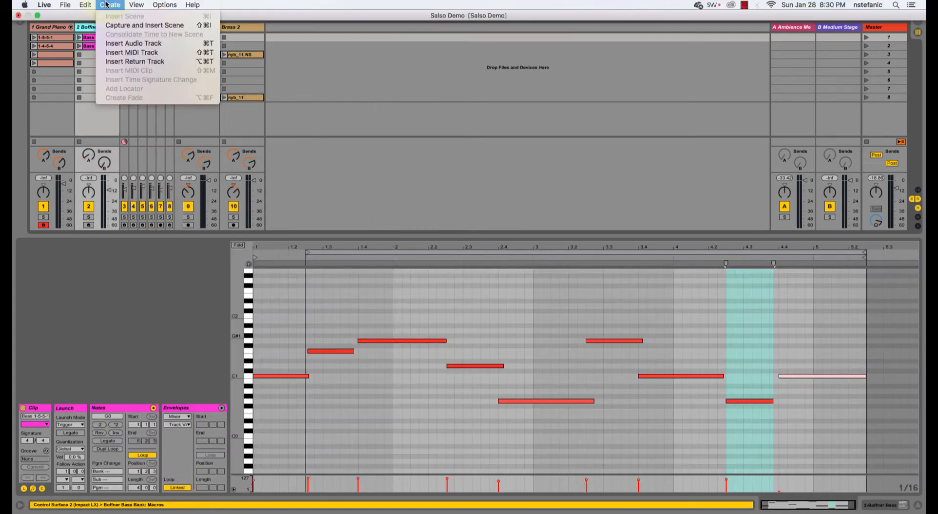
pyautogui.click(120, 52)
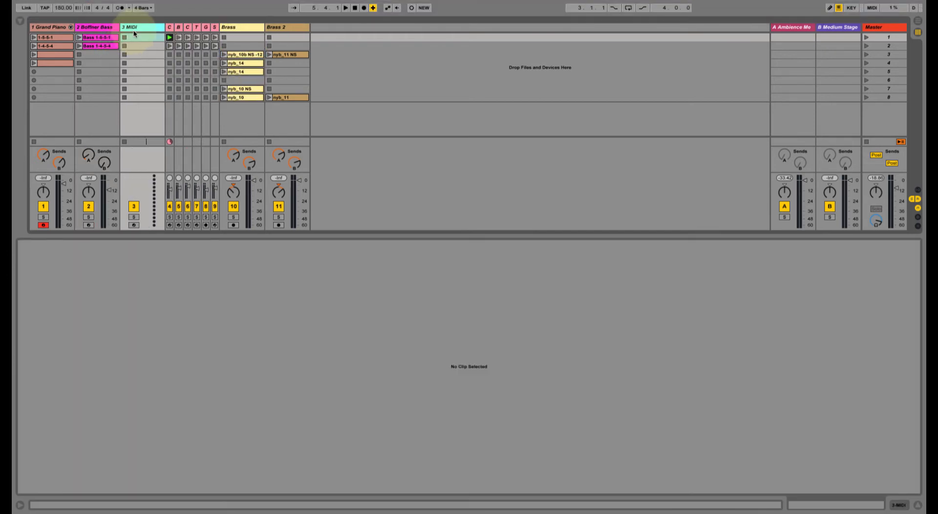
# Load the Kit-Core Percussion.adg drum kit onto the new MIDI track and select its Clave pad
pyautogui.click(21, 23)
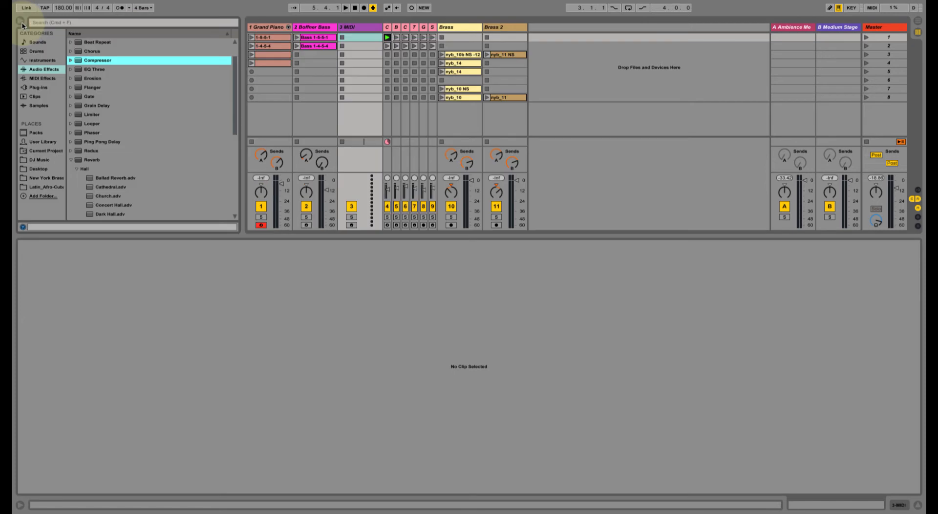
pyautogui.click(41, 51)
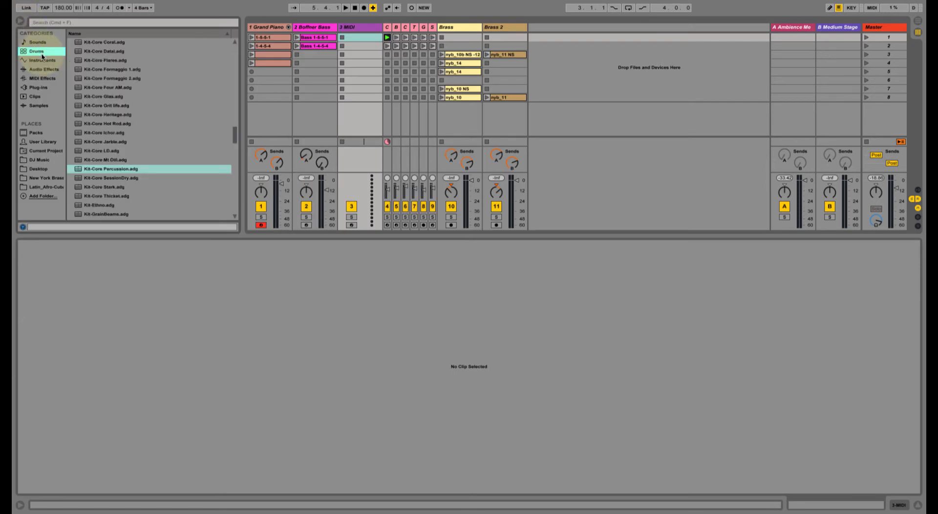
pyautogui.click(112, 171)
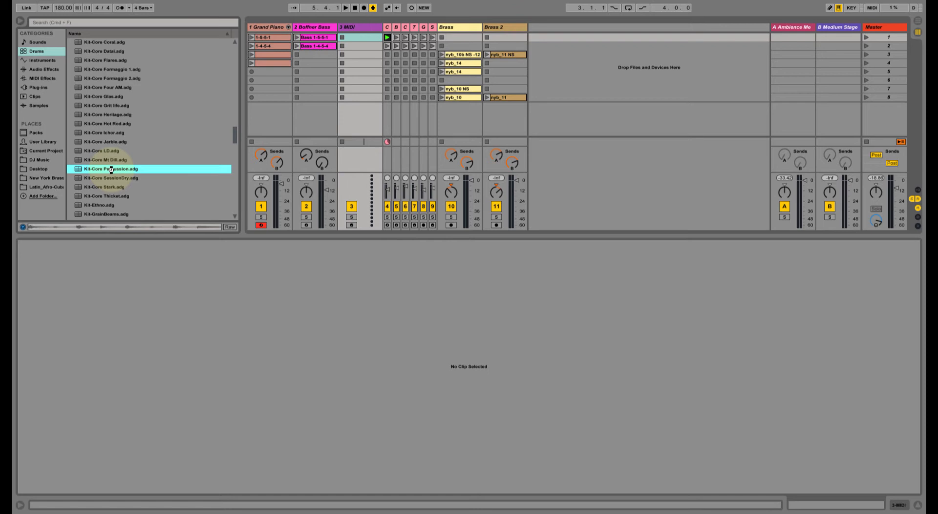
pyautogui.doubleClick(111, 169)
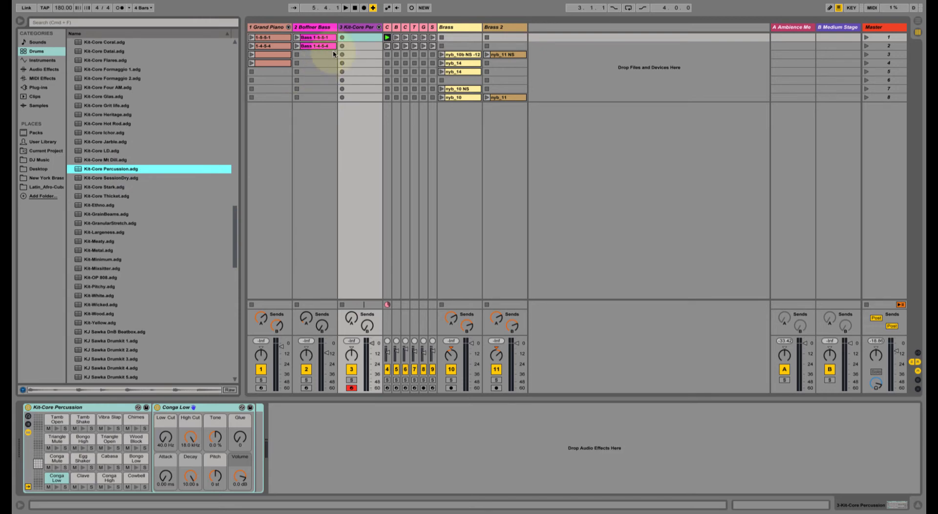
pyautogui.click(347, 28)
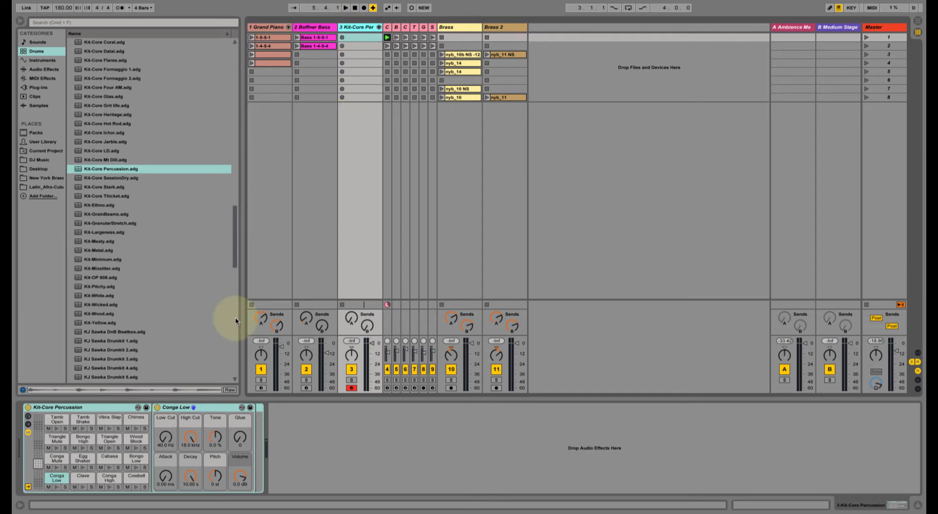
pyautogui.click(83, 477)
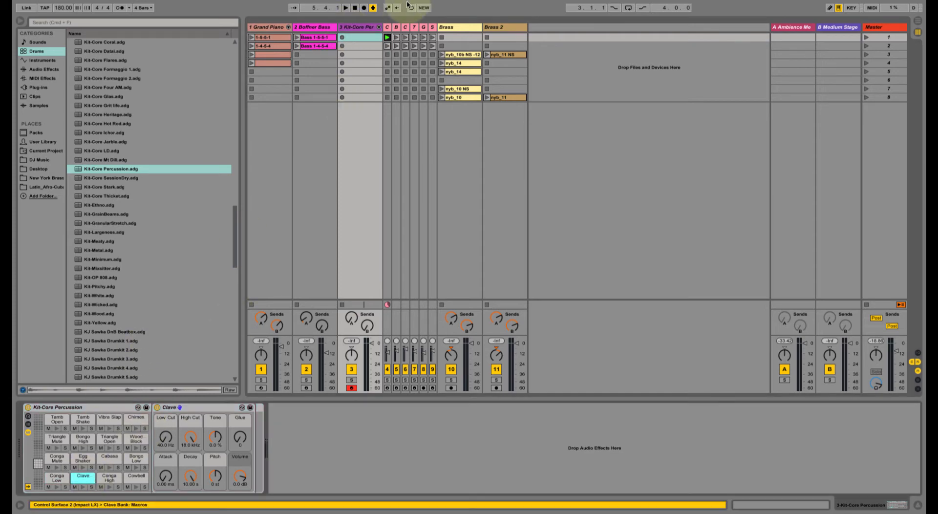
# Create an empty MIDI clip in the percussion kit track's first slot and set its loop length to 2 bars
pyautogui.click(359, 28)
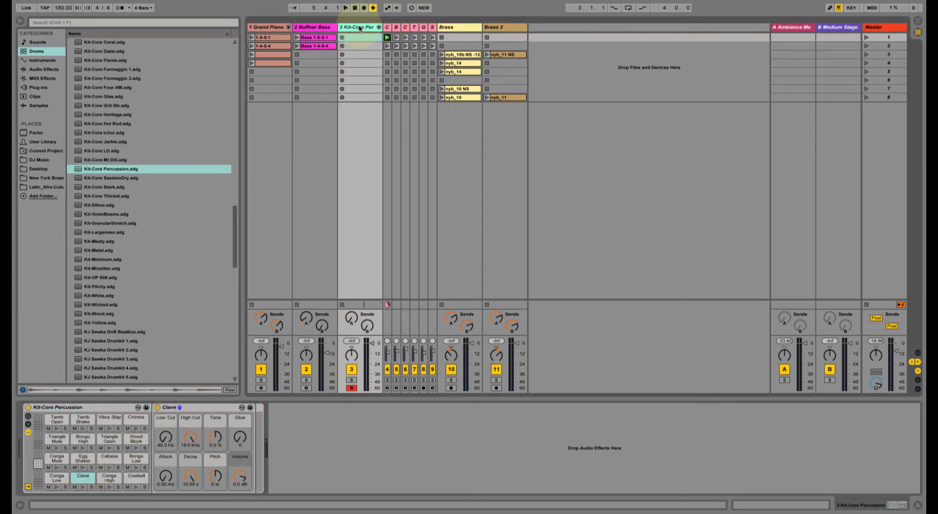
pyautogui.doubleClick(355, 37)
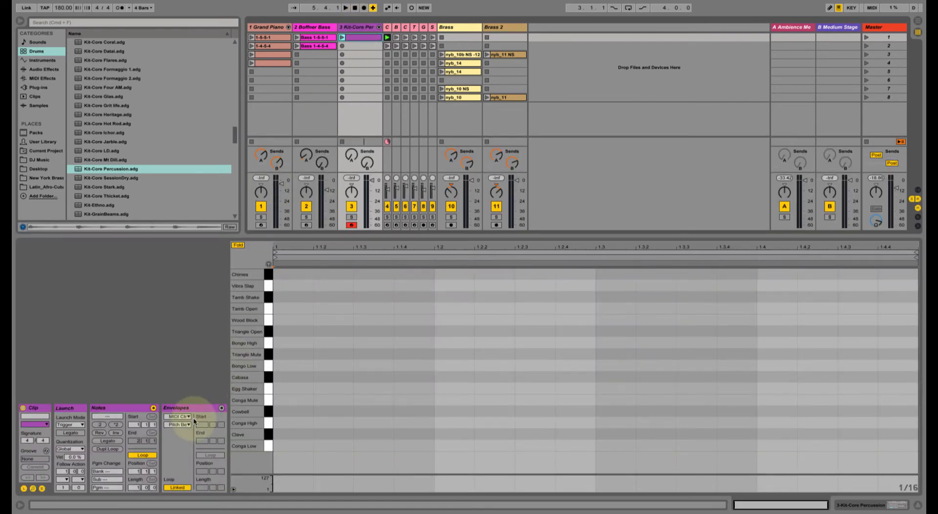
pyautogui.click(135, 489)
pyautogui.moveTo(135, 489); pyautogui.dragTo(136, 491)
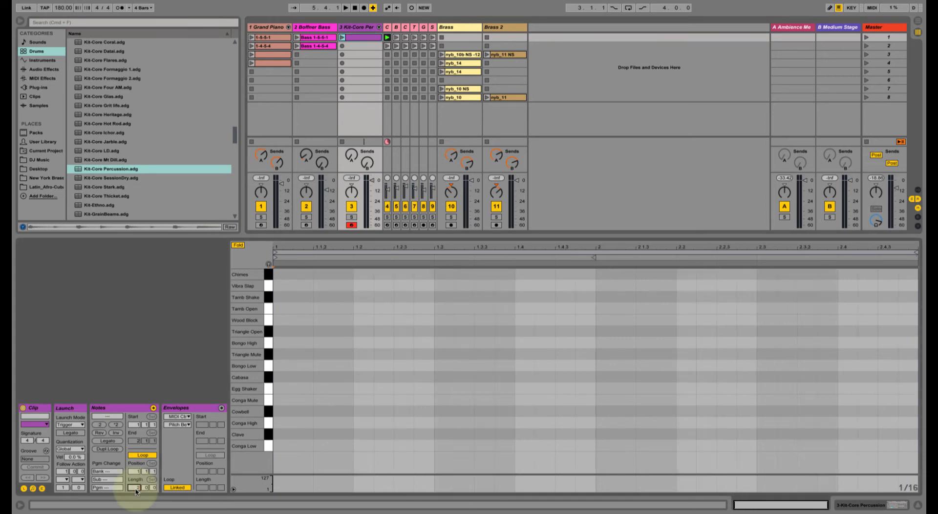
pyautogui.click(428, 313)
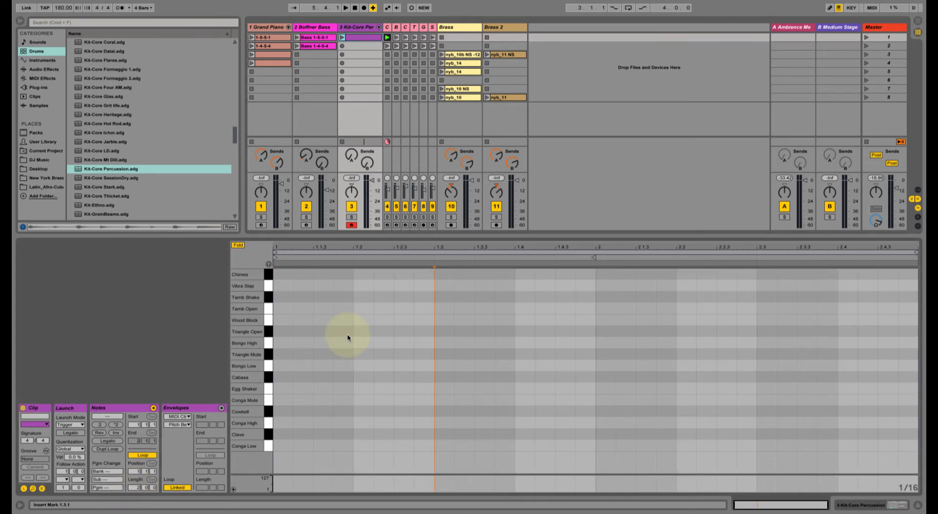
pyautogui.click(276, 326)
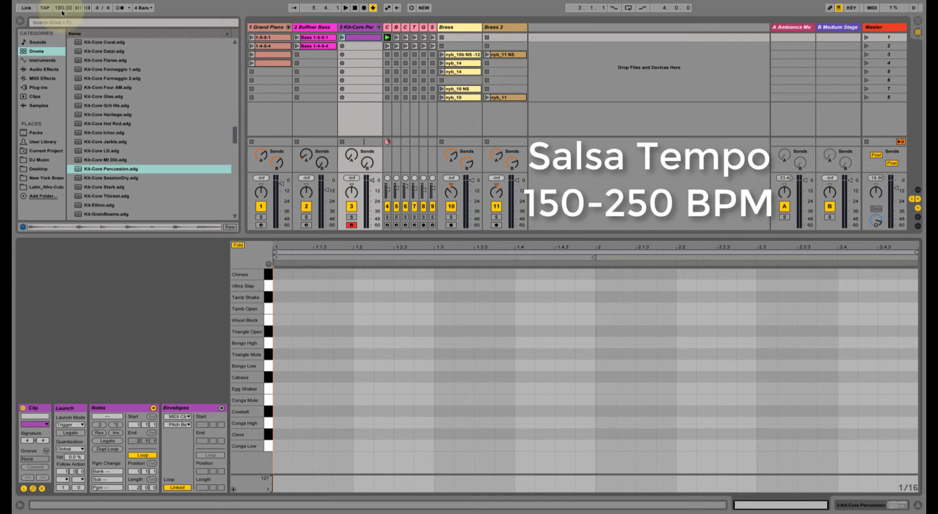
# Turn on note preview in the clip's note editor and audition the Conga Low sound
pyautogui.click(269, 264)
pyautogui.click(270, 444)
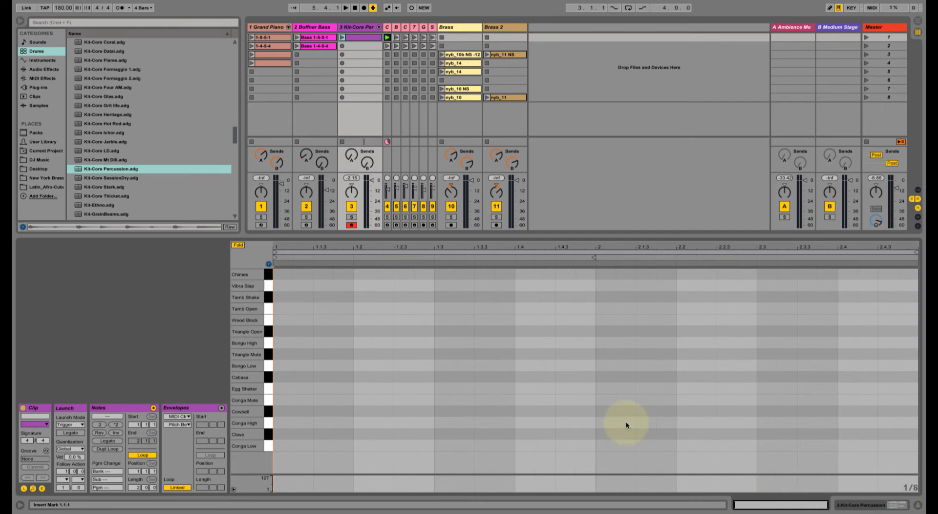
# Set the note grid to 1/4 and draw Clave notes on beats 1.2 and 1.3 in Draw mode
pyautogui.press('super+2')
pyautogui.press('super+2')
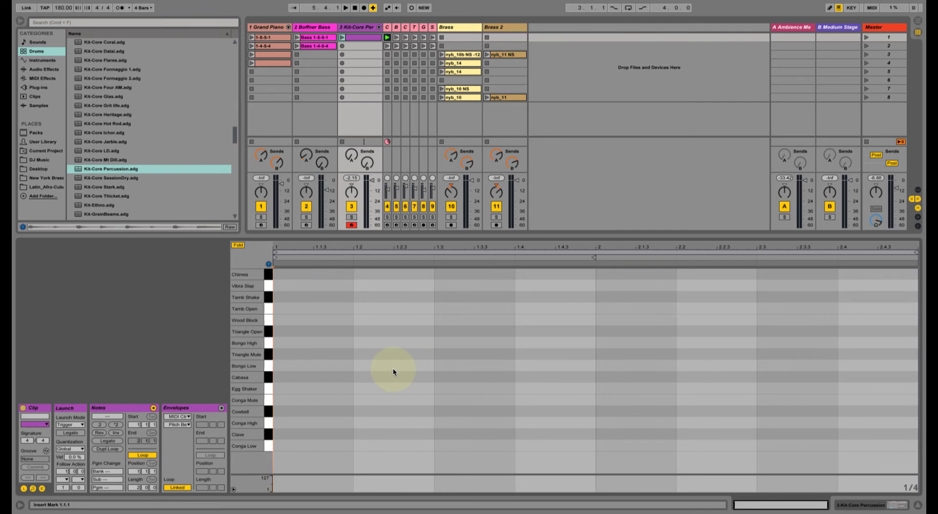
pyautogui.press('b')
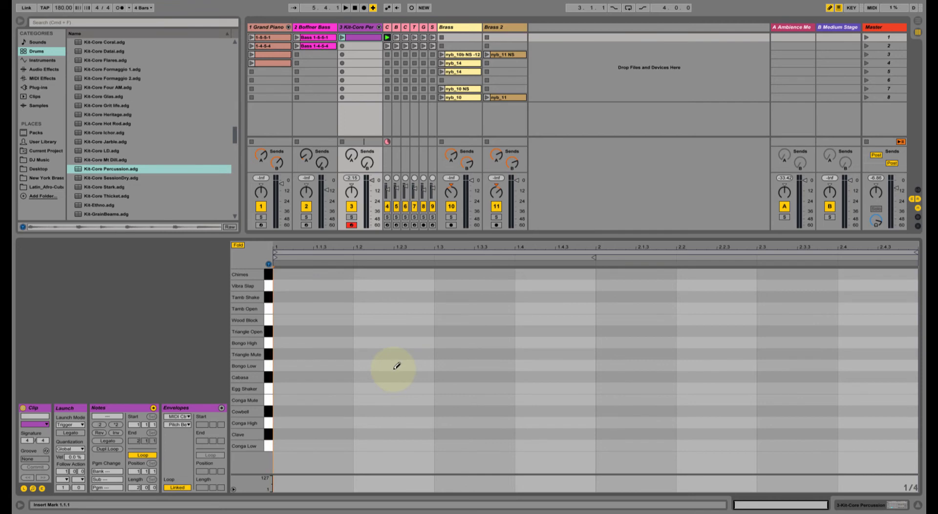
pyautogui.click(367, 433)
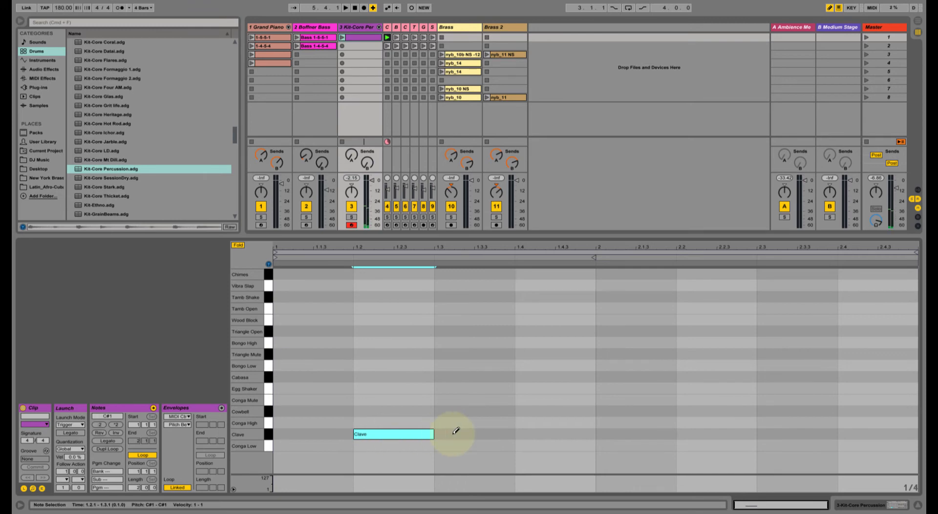
pyautogui.click(445, 433)
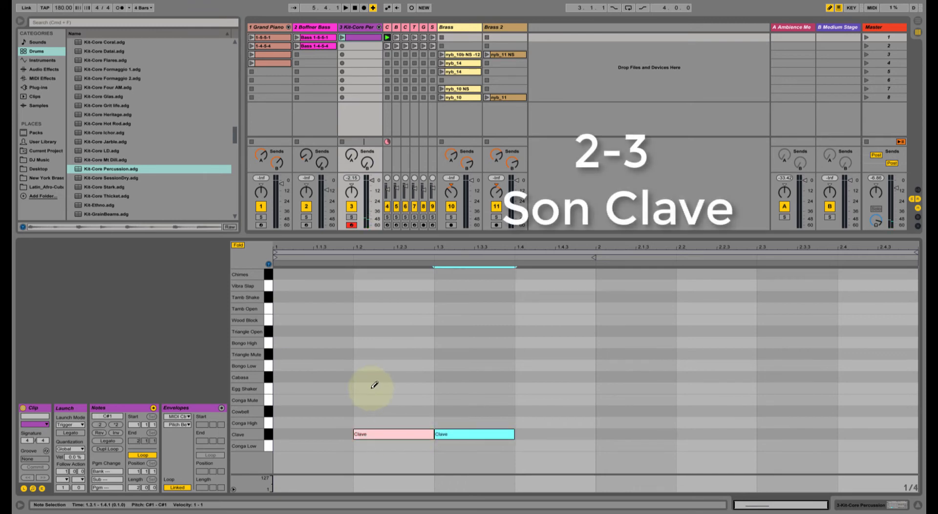
# Draw quarter-note Clave hits at 2.1, 2.2.3 and 2.4 in the percussion clip, using a 1/8 grid for the last two
pyautogui.click(605, 433)
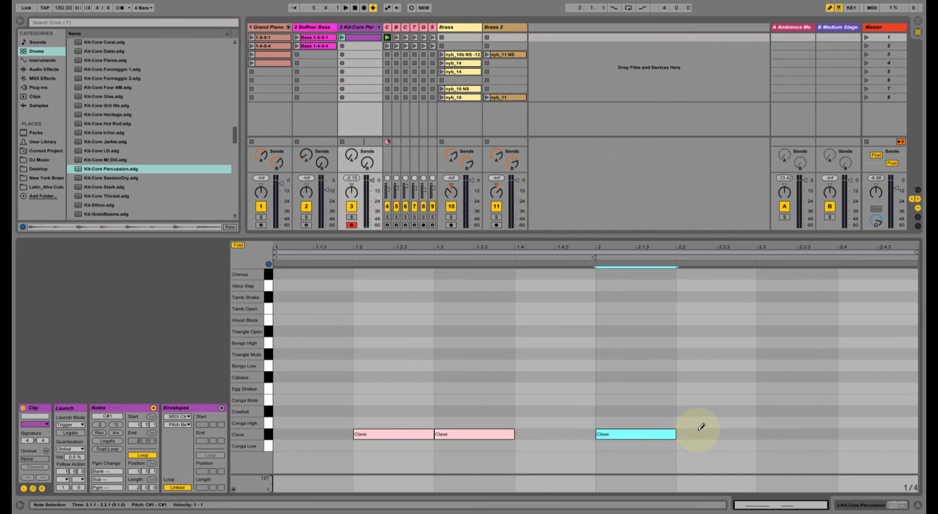
pyautogui.click(726, 434)
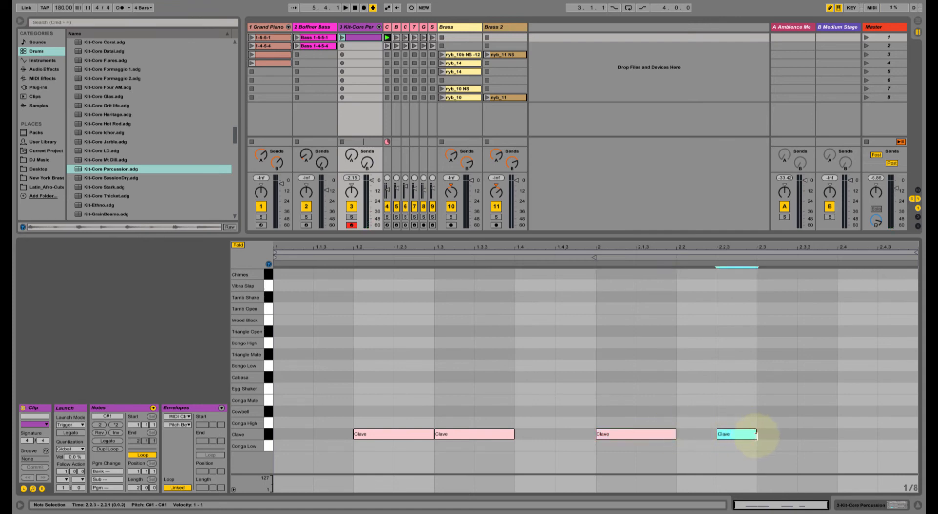
pyautogui.moveTo(756, 434); pyautogui.dragTo(794, 437)
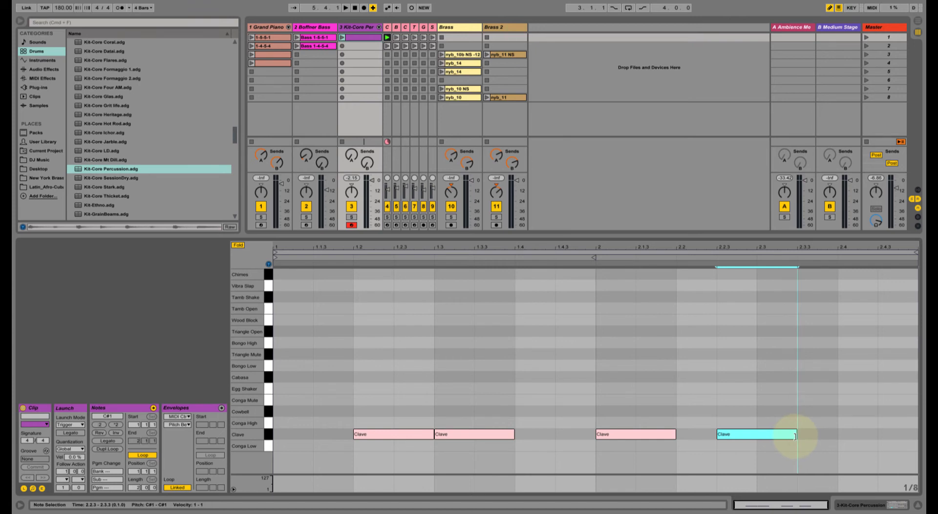
pyautogui.click(853, 433)
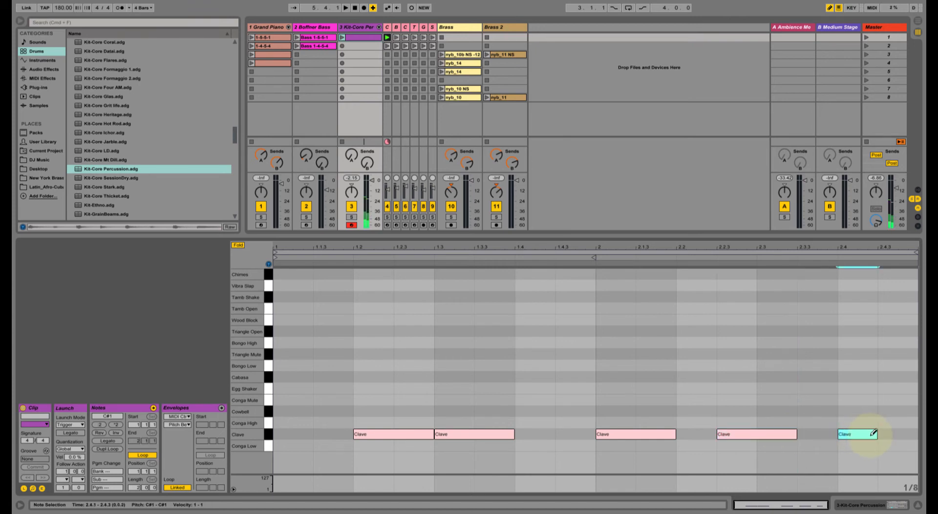
pyautogui.moveTo(877, 434); pyautogui.dragTo(918, 435)
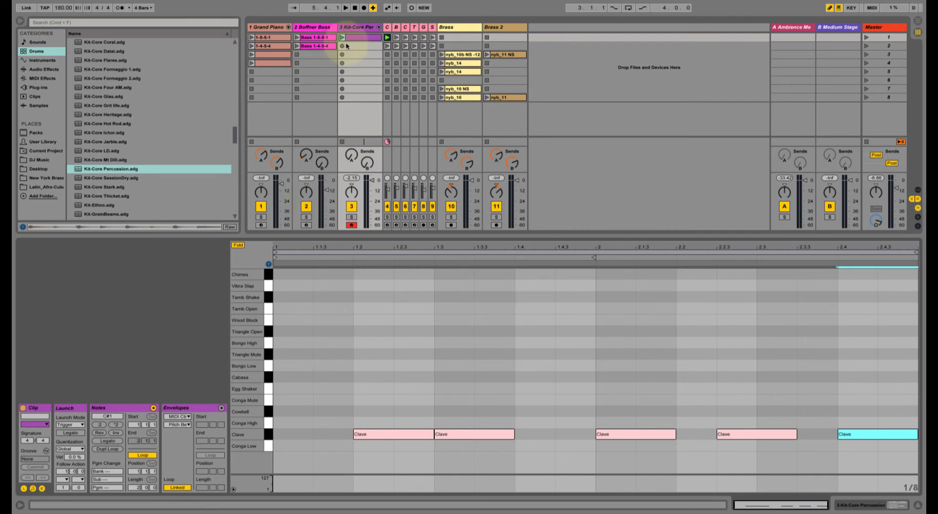
# Play the clave clip and shape the Clave pad's sound by raising its Tone and setting its Glue to 94
pyautogui.click(388, 53)
pyautogui.click(342, 38)
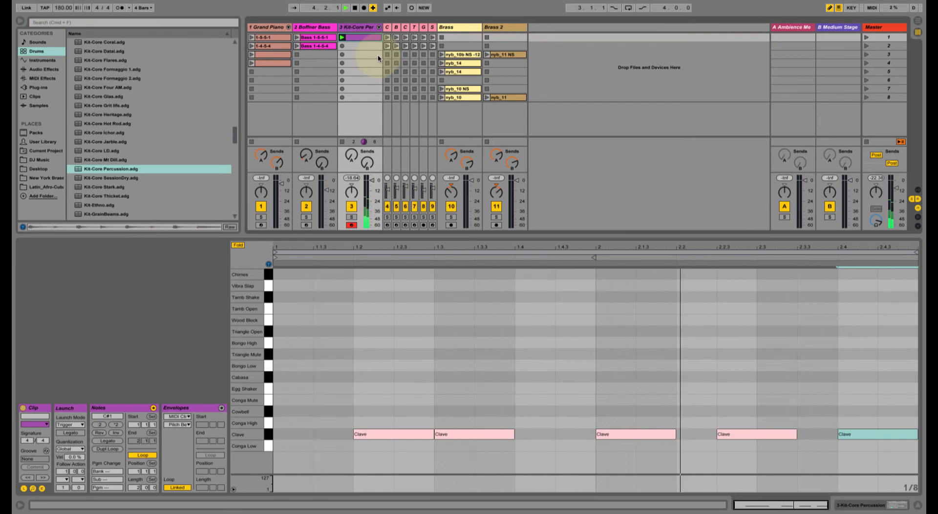
pyautogui.hotkey('shift', 'Tab')
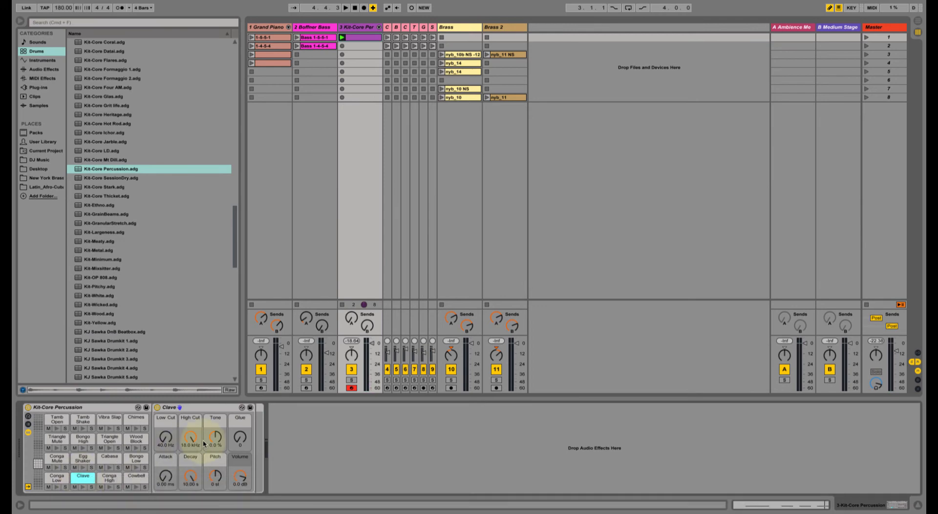
pyautogui.moveTo(219, 439); pyautogui.dragTo(240, 413)
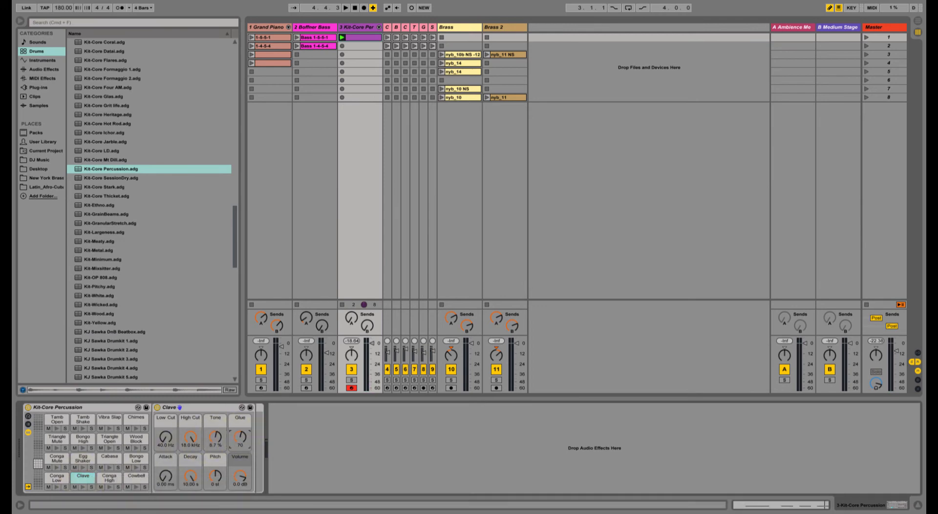
pyautogui.press('space')
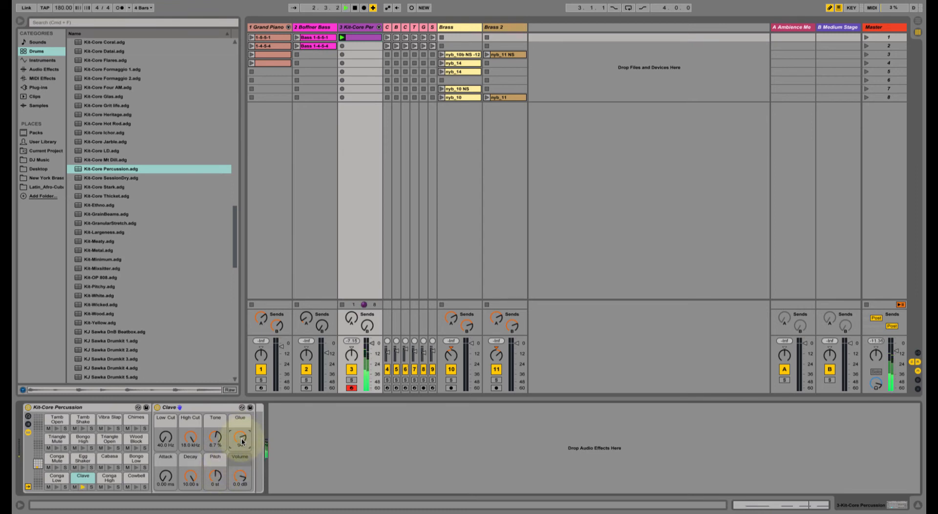
pyautogui.press('space')
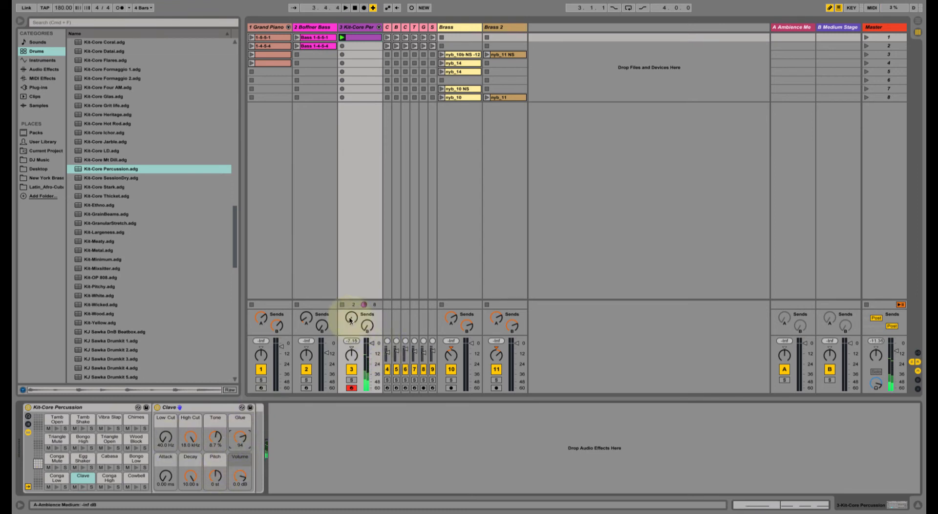
# Set the percussion track's send A to -23.8 dB and look up return A's Ambience Medium preset among the Room reverbs
pyautogui.moveTo(349, 318); pyautogui.dragTo(350, 301)
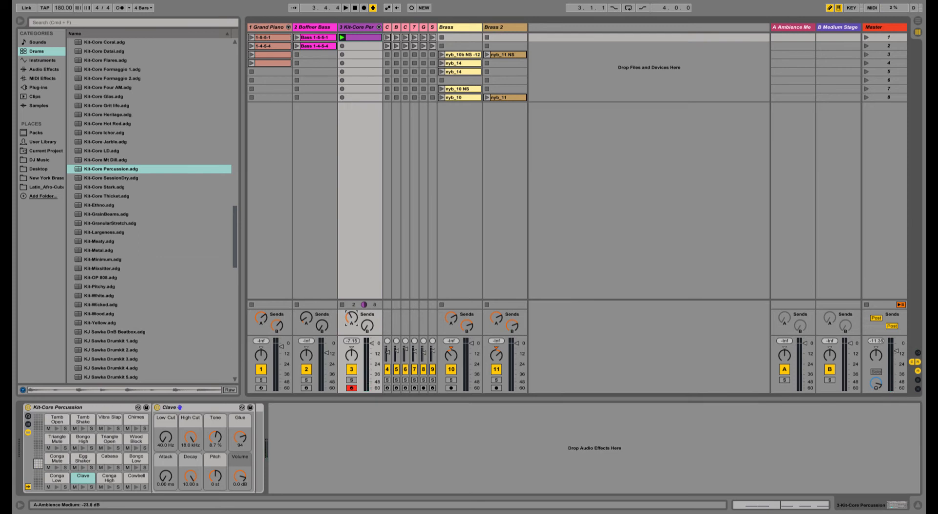
pyautogui.click(793, 27)
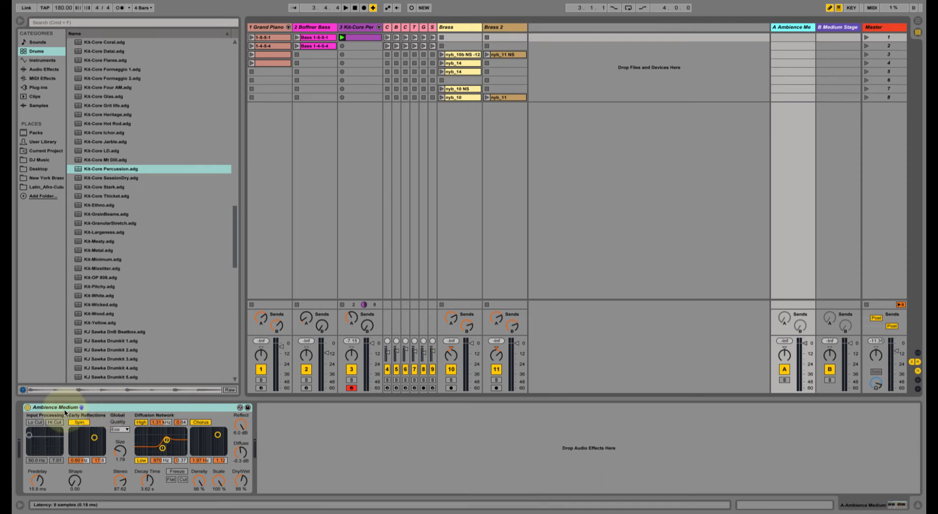
pyautogui.click(41, 70)
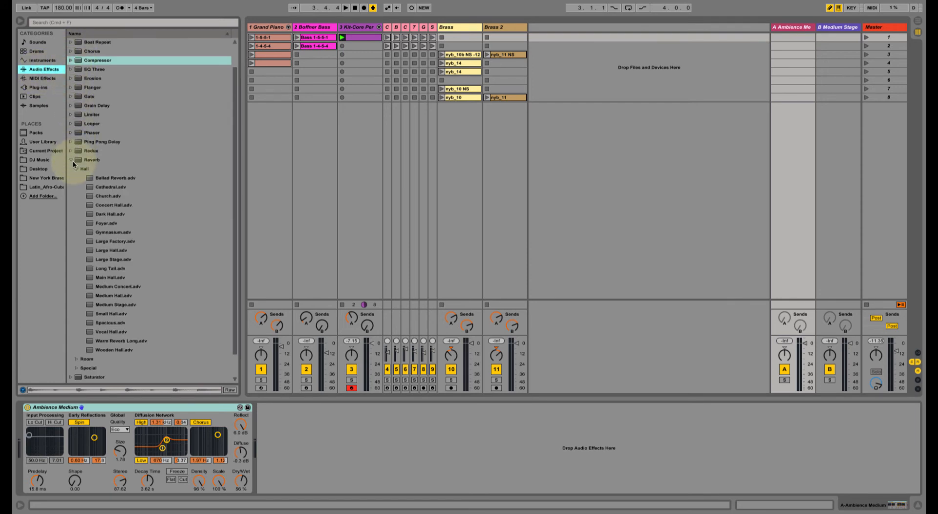
pyautogui.scroll(-3, 88, 226)
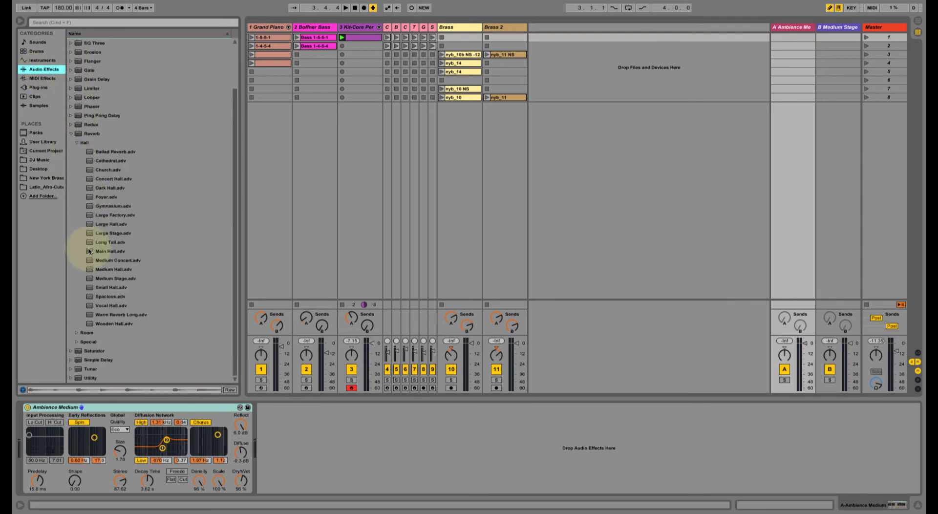
pyautogui.click(75, 333)
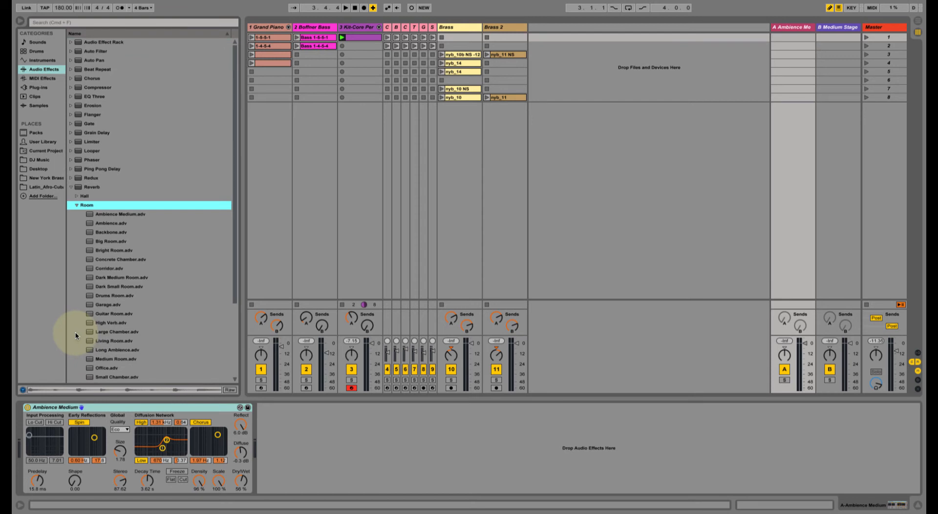
pyautogui.click(108, 215)
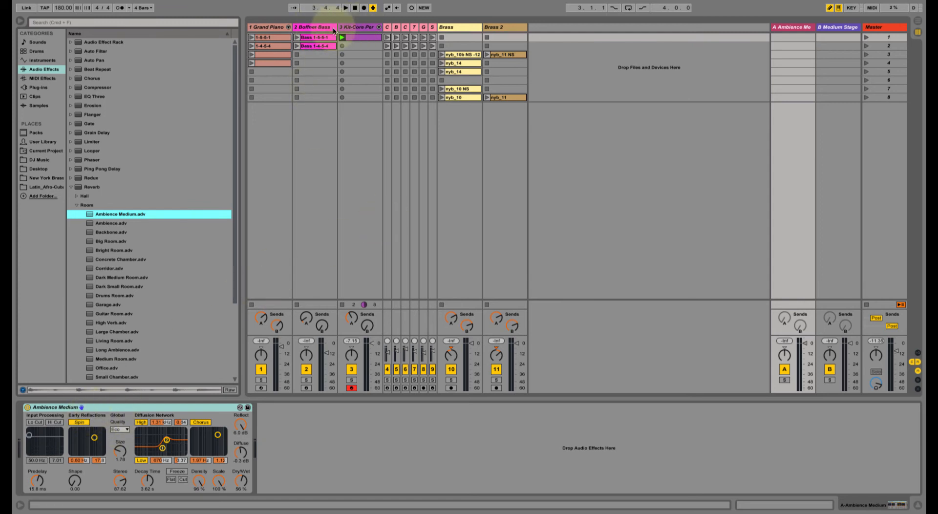
# Fine-tune the percussion track's send A to the Ambience Medium reverb while its clip plays, then stop playback
pyautogui.click(352, 28)
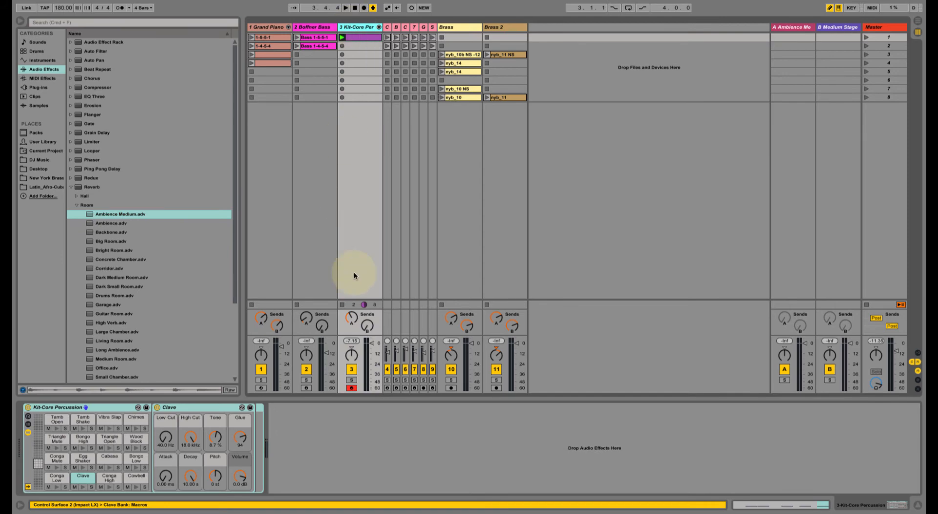
pyautogui.click(351, 317)
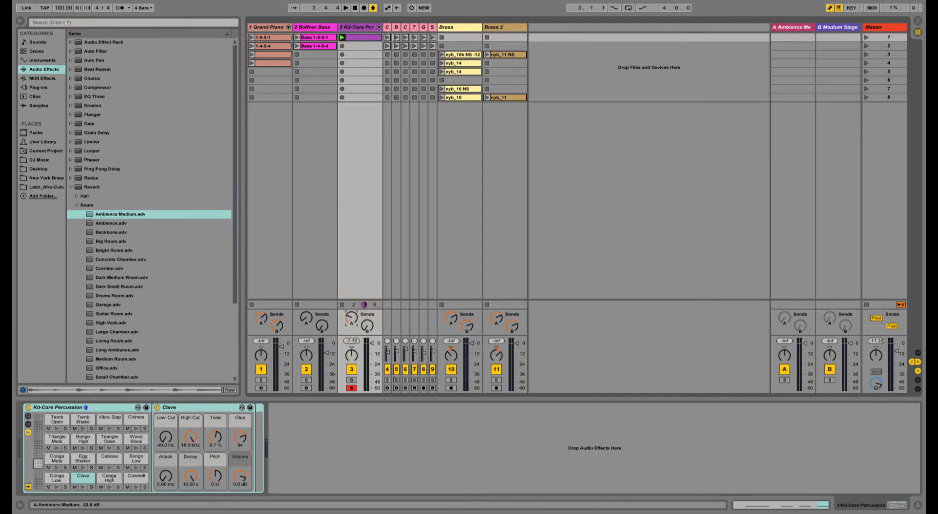
pyautogui.press('space')
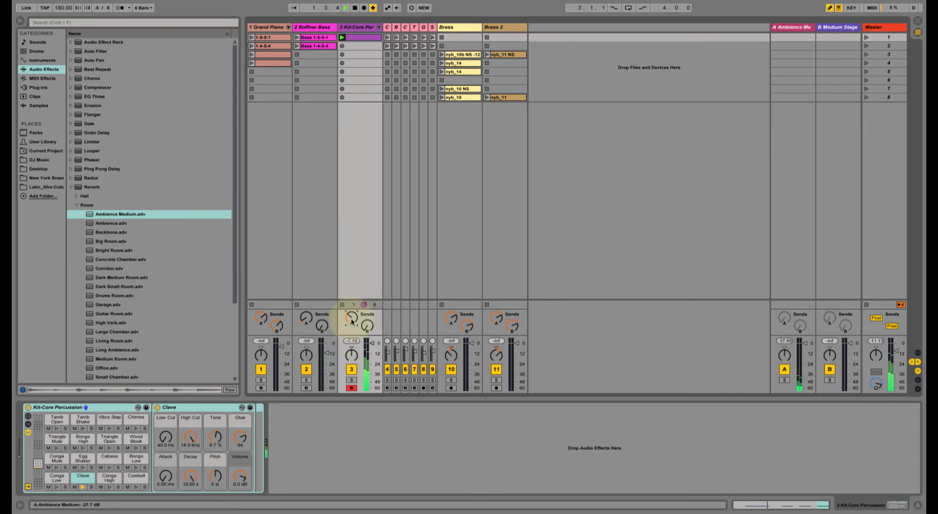
pyautogui.moveTo(351, 319); pyautogui.dragTo(351, 321)
pyautogui.press('space')
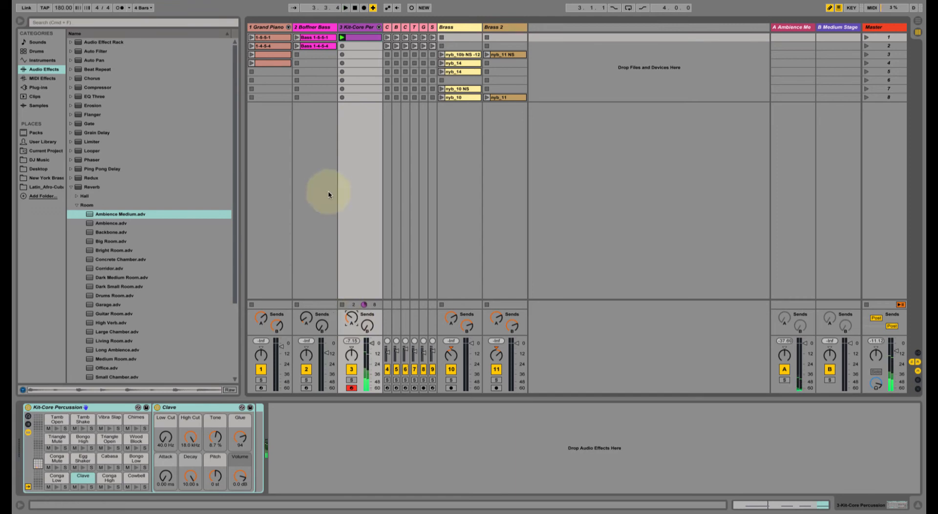
# Open the percussion track's clave clip in the note editor and stop the track's clips
pyautogui.click(352, 28)
pyautogui.click(351, 28)
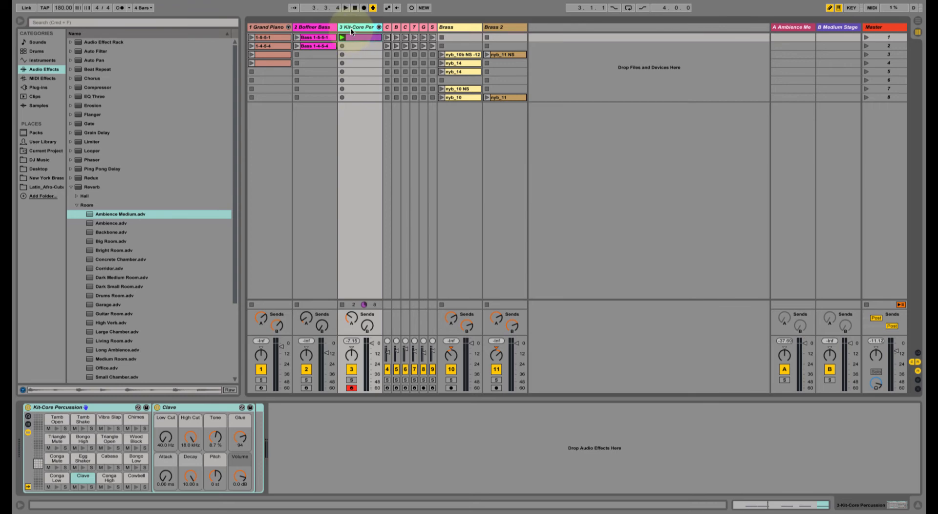
pyautogui.doubleClick(354, 37)
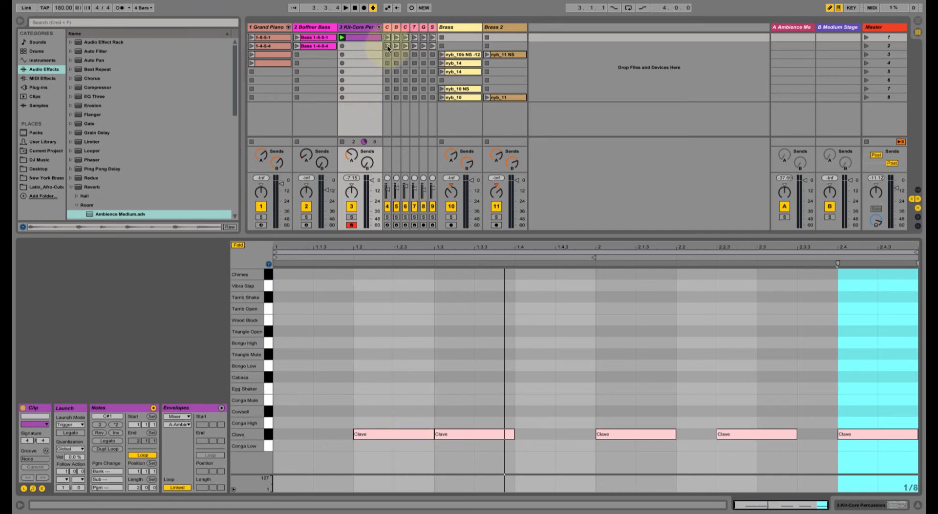
pyautogui.click(342, 141)
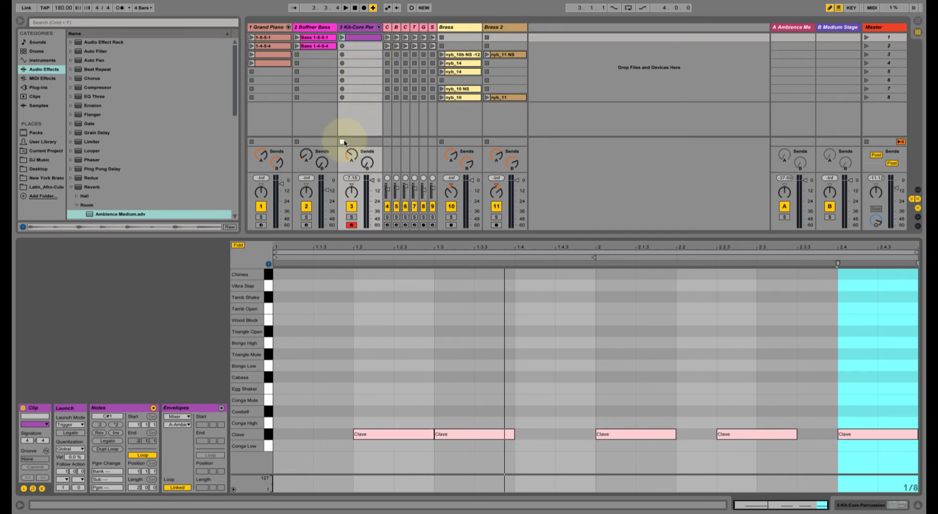
# Open the finished clave clip on the narrow C track to examine its note velocities, and stop that clip
pyautogui.click(387, 37)
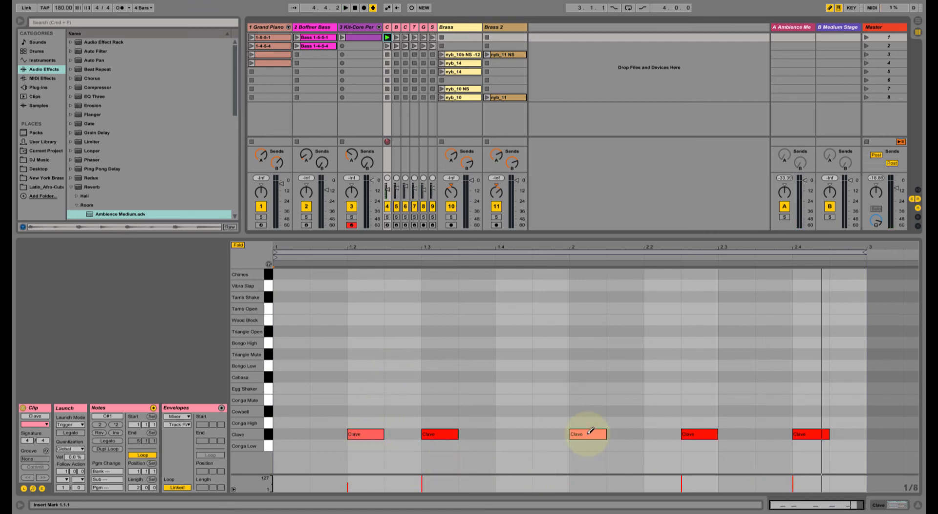
pyautogui.click(373, 433)
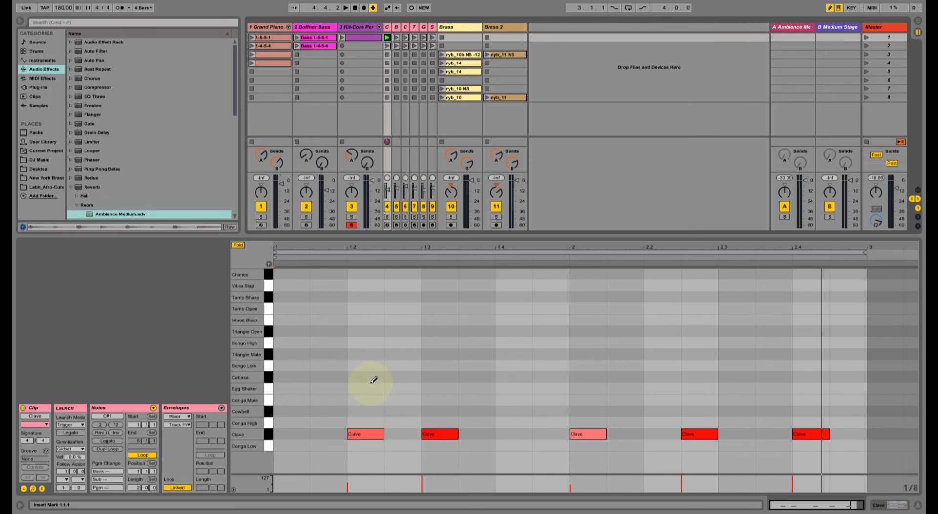
pyautogui.click(367, 431)
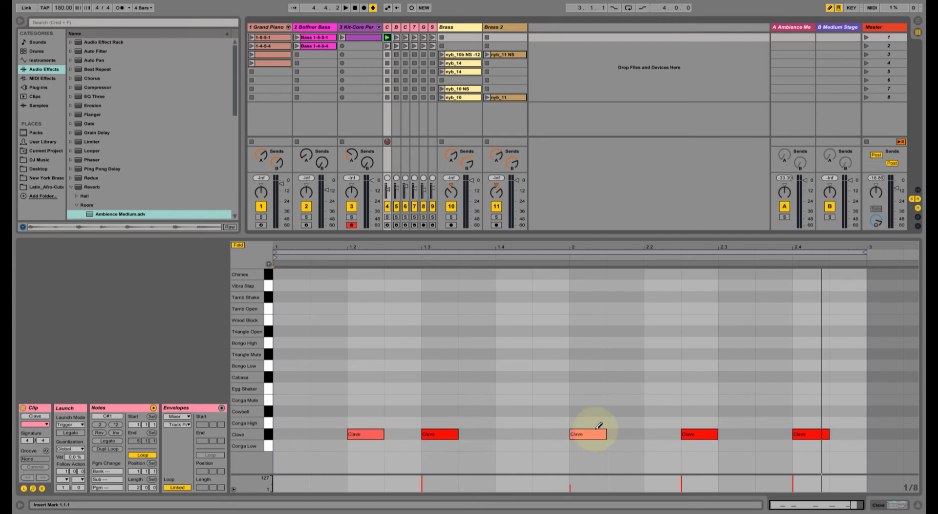
pyautogui.click(387, 69)
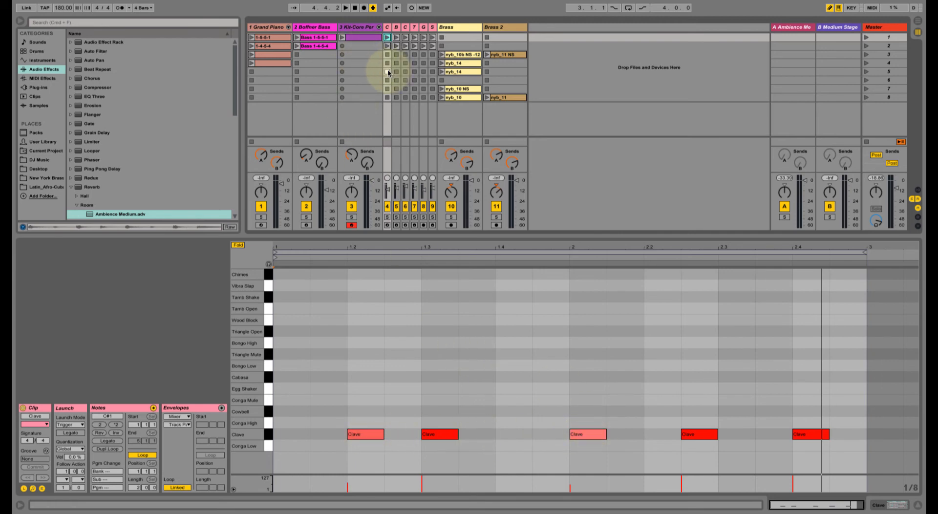
# Name both the percussion track and its 2-3 clave clip "Clave"
pyautogui.click(354, 36)
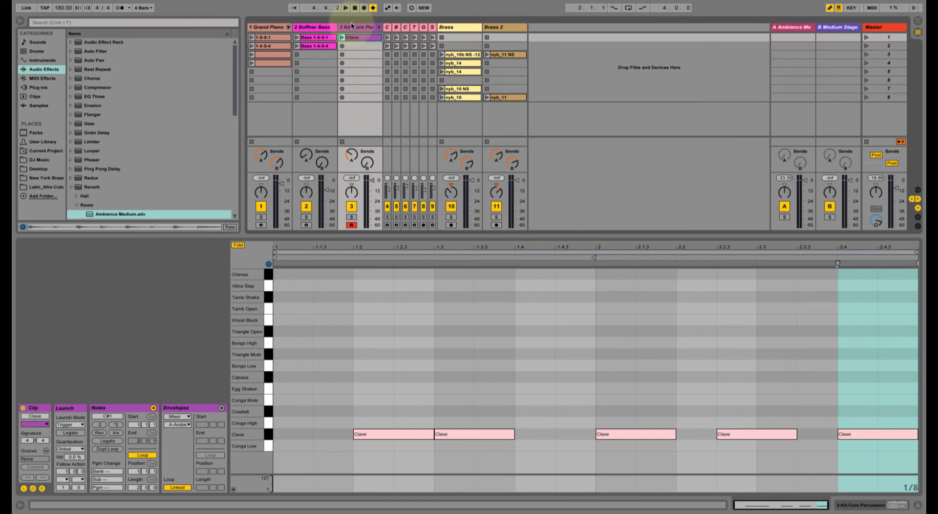
pyautogui.click(351, 28)
pyautogui.press('super+r')
pyautogui.write('Clave')
pyautogui.press('Return')
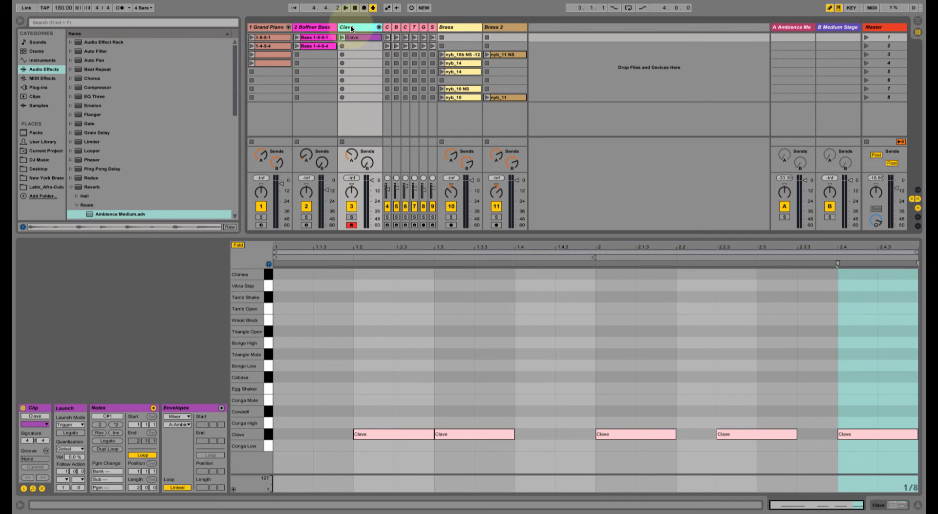
# Insert a new MIDI track after the Clave track and load the Kit-Core Percussion.adg drum kit onto it
pyautogui.click(110, 4)
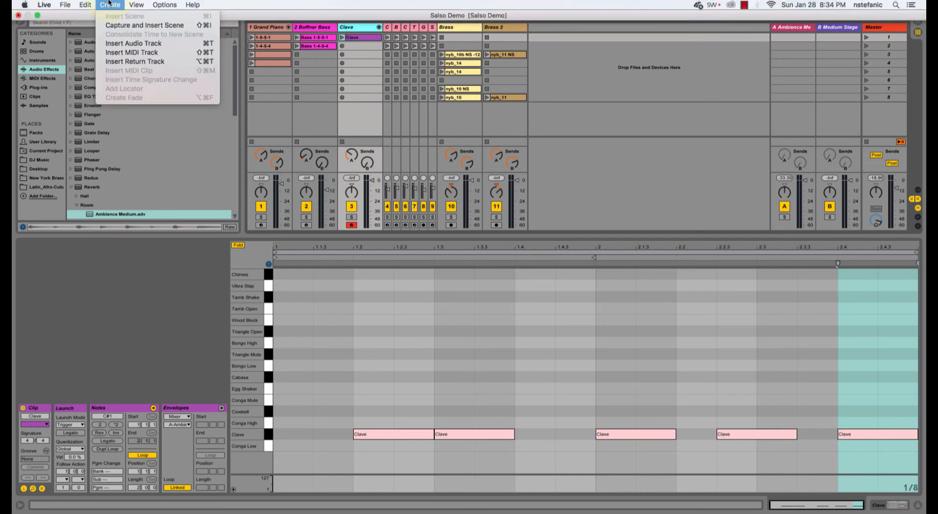
pyautogui.click(117, 53)
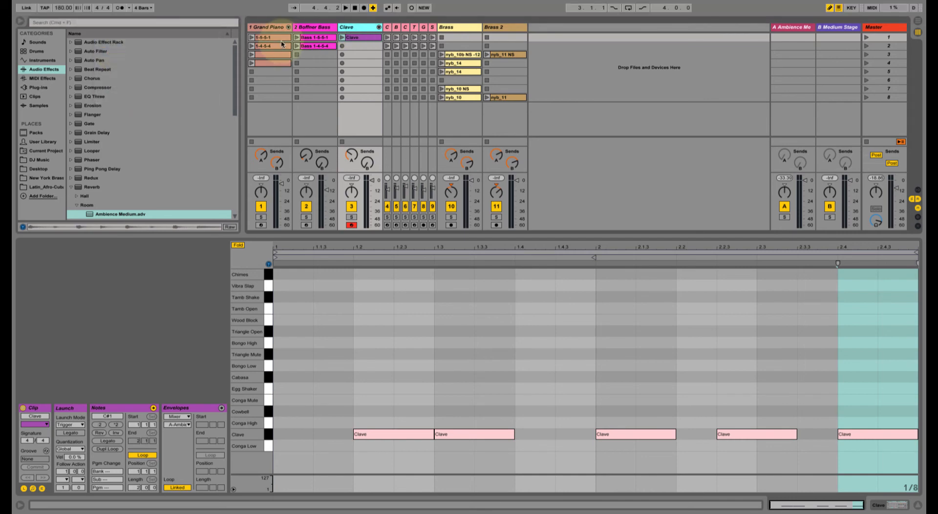
pyautogui.click(40, 52)
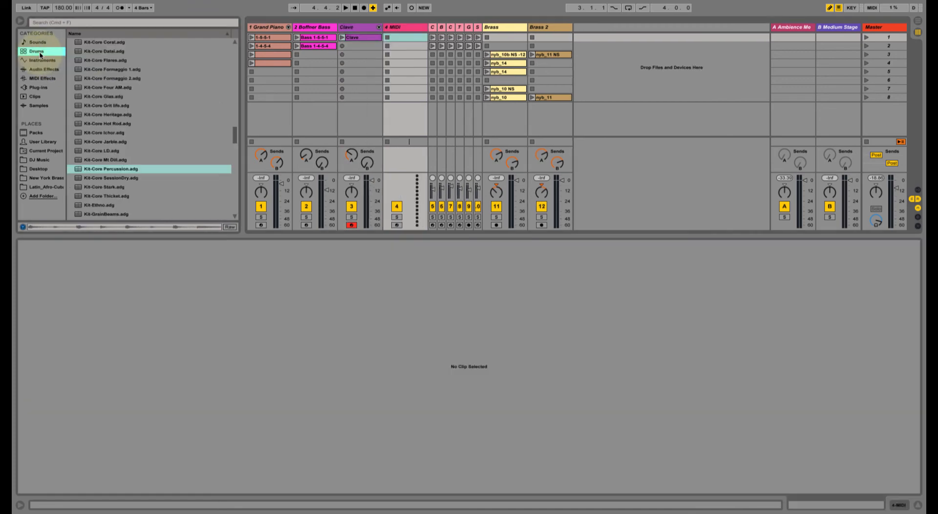
pyautogui.click(120, 168)
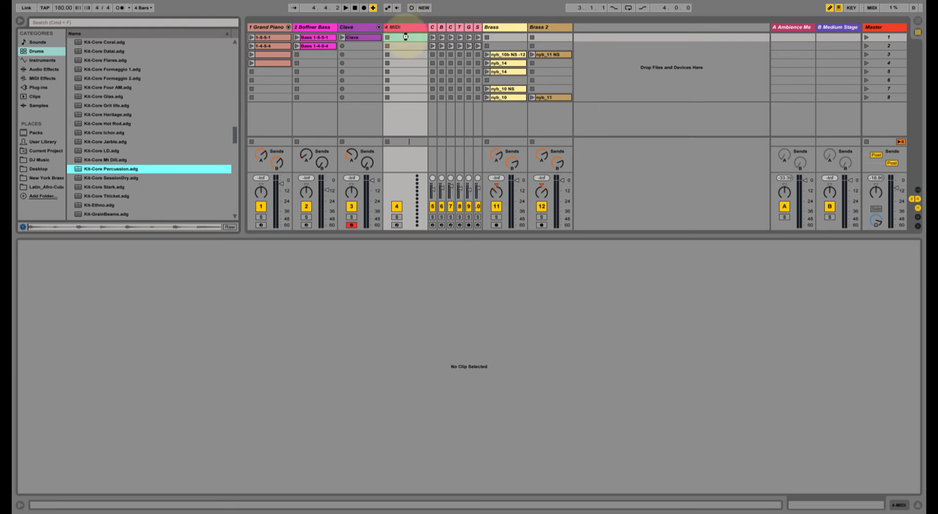
pyautogui.moveTo(405, 37); pyautogui.dragTo(406, 38)
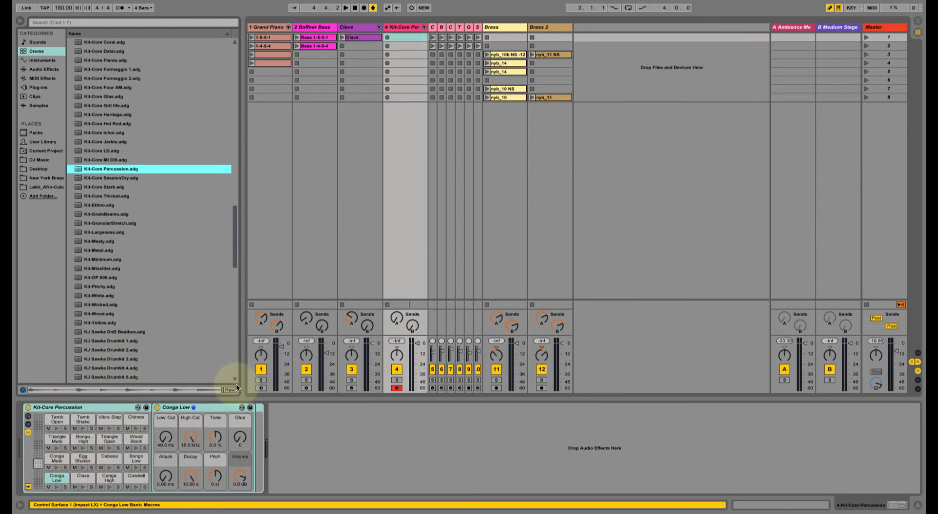
# Create an empty MIDI clip in the first slot of the new percussion kit track
pyautogui.doubleClick(395, 37)
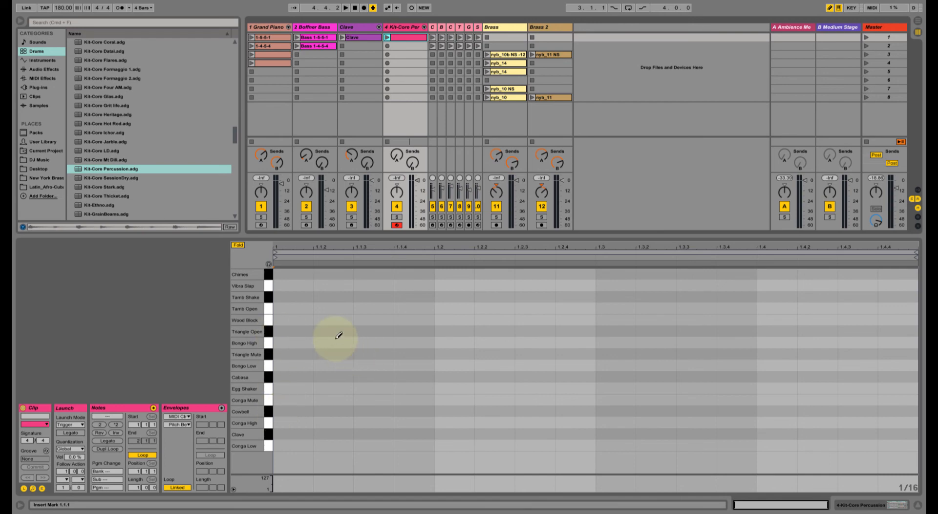
# Switch to Preview to view the claves photo and then Congas and Bongos.jpg, and return to Ableton Live
pyautogui.press('super+Tab')
pyautogui.press('super+Tab')
pyautogui.press('super+Tab')
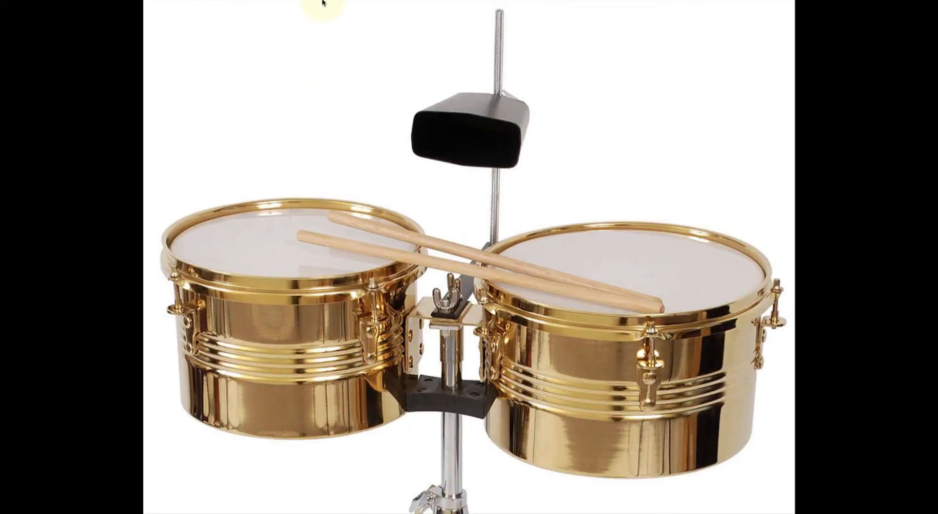
pyautogui.moveTo(254, 1)
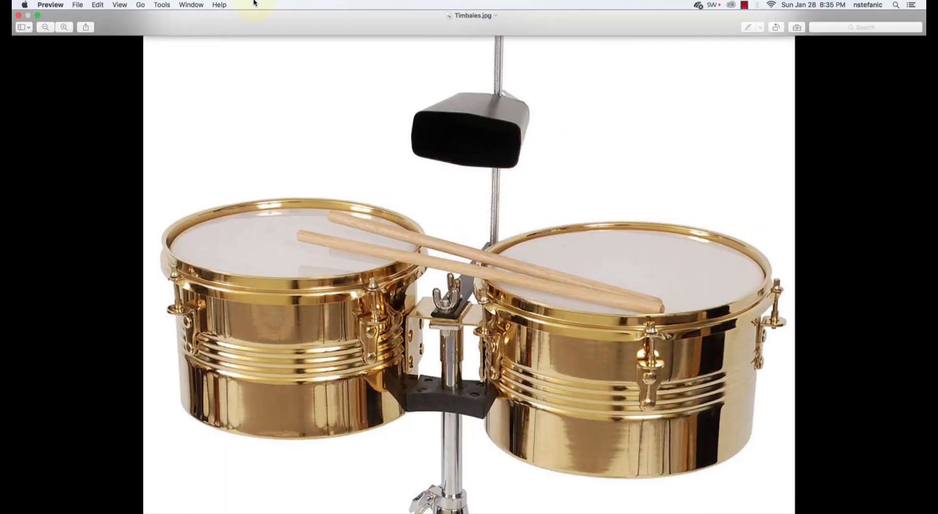
pyautogui.click(190, 4)
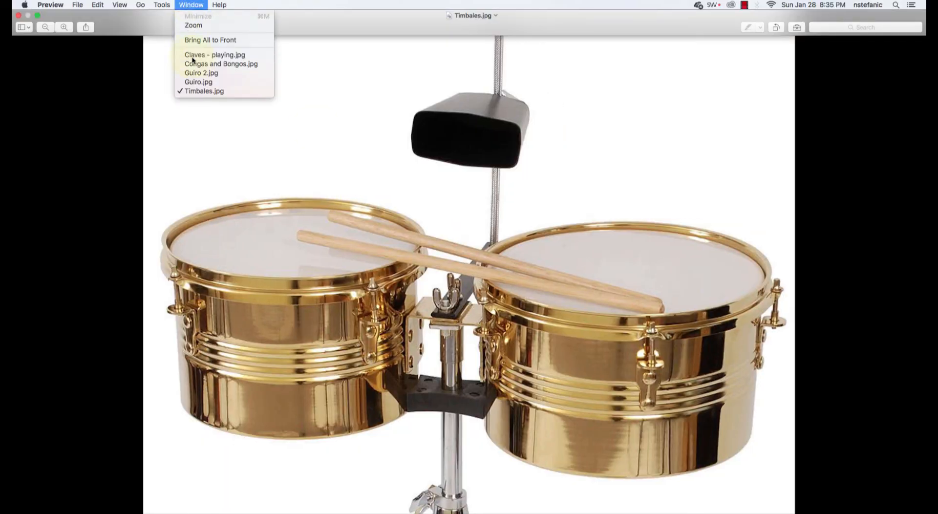
pyautogui.click(295, 194)
pyautogui.press('Right')
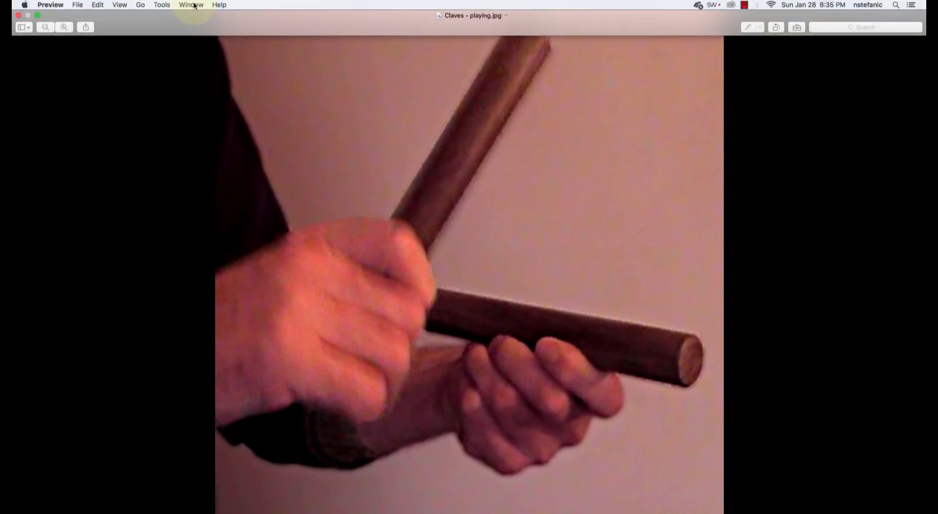
pyautogui.click(194, 5)
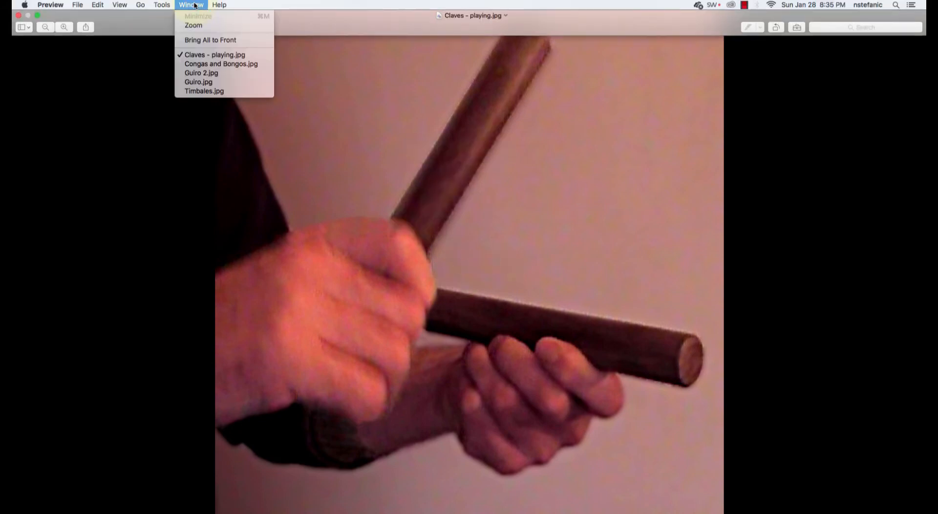
pyautogui.click(198, 64)
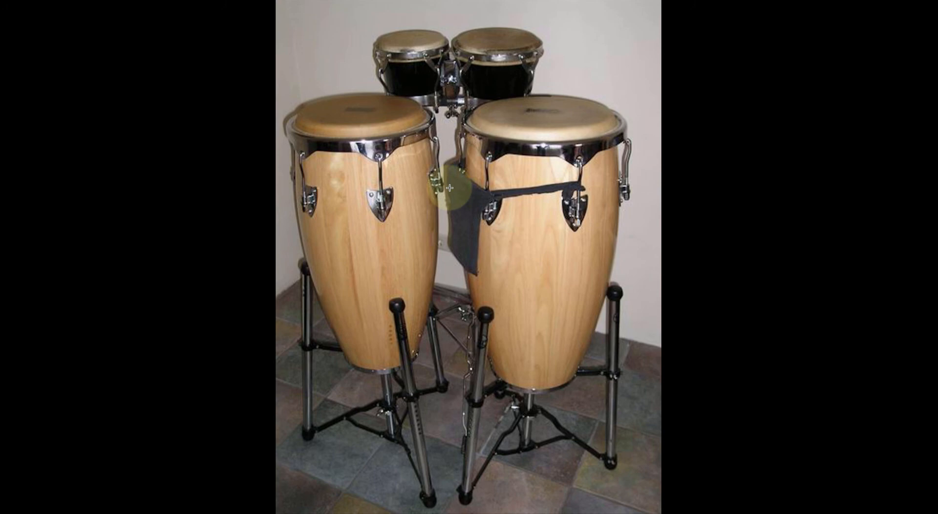
pyautogui.press('super+Tab')
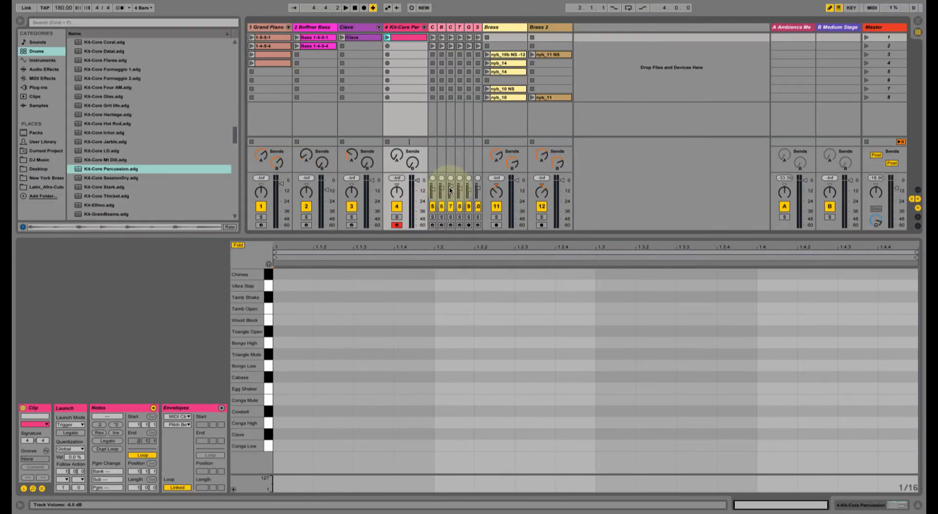
# Name both the new percussion kit track and its empty clip "Bongos"
pyautogui.click(406, 28)
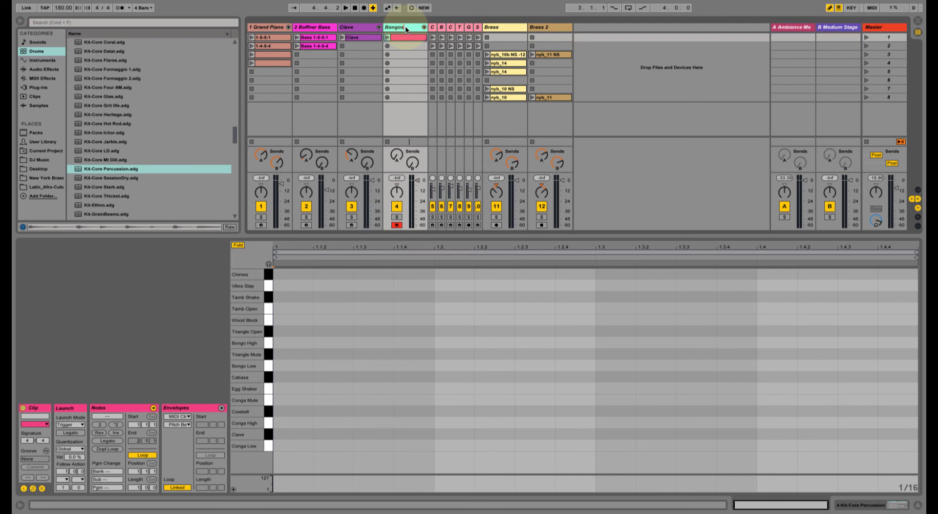
pyautogui.press('Return')
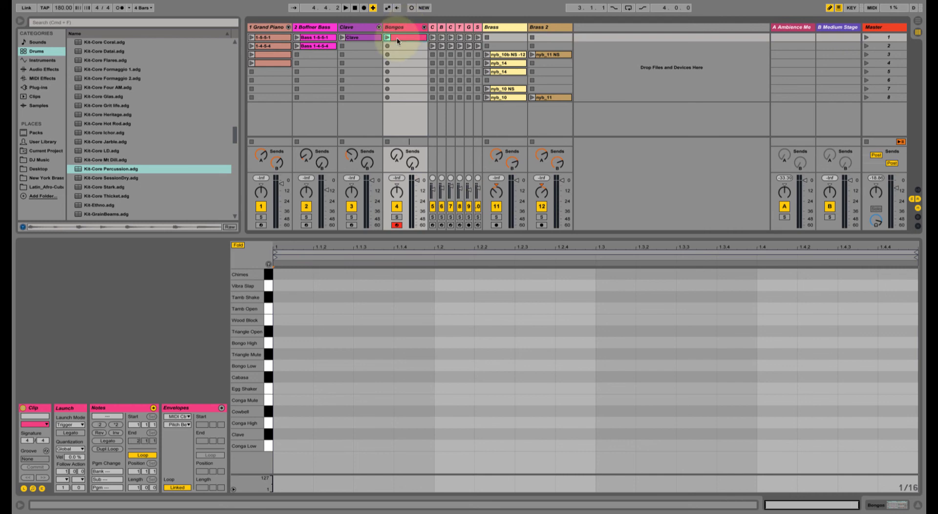
pyautogui.press('super+r')
pyautogui.write('Bongos')
pyautogui.press('Return')
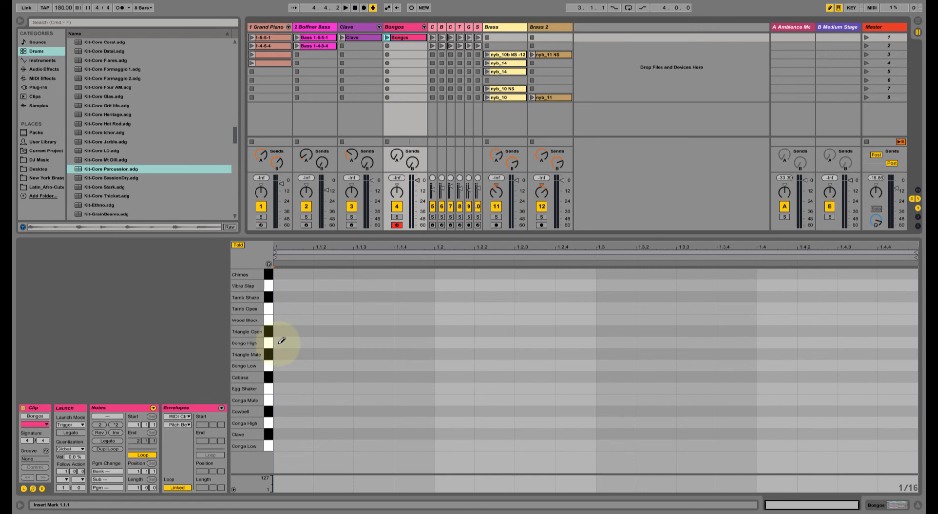
# On a 1/8 grid, draw Bongo High notes on beats 1, 2 and 3 and Bongo Low on beat 4, and play the clip
pyautogui.press('b')
pyautogui.click(318, 380)
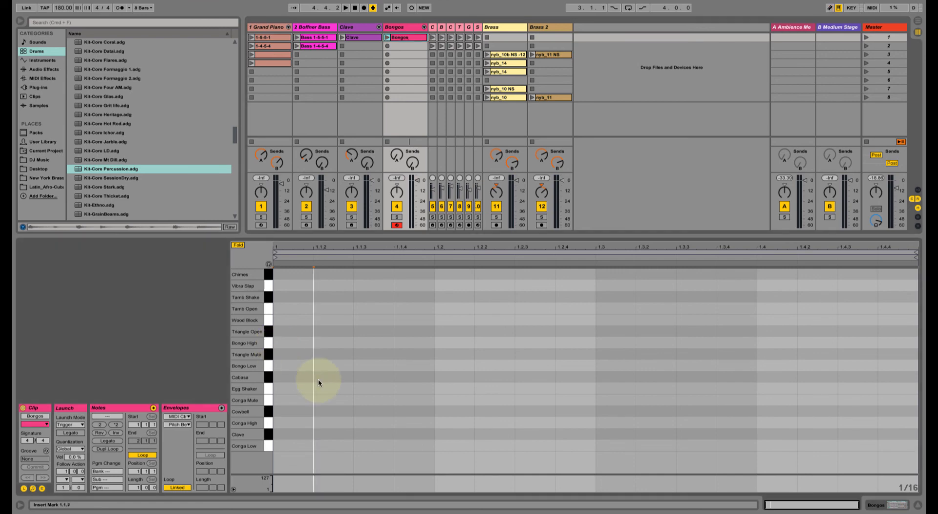
pyautogui.press('super+2')
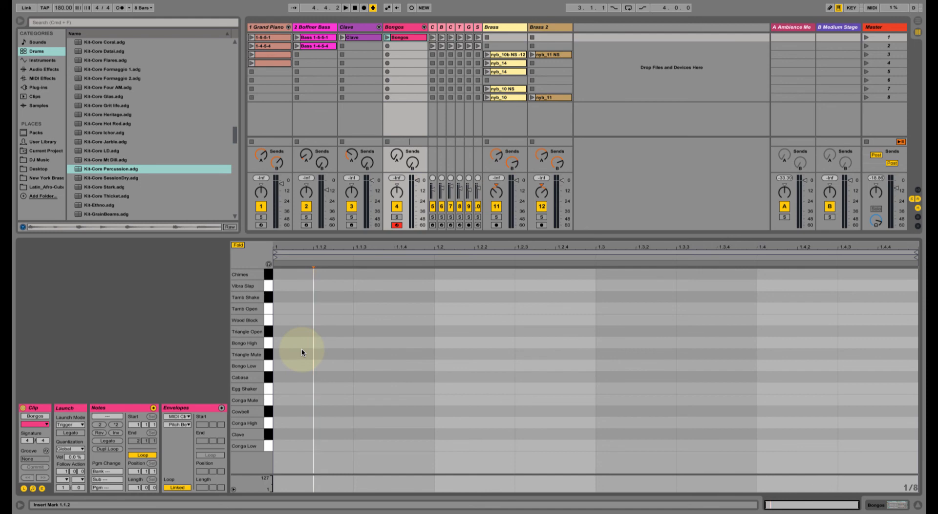
pyautogui.press('b')
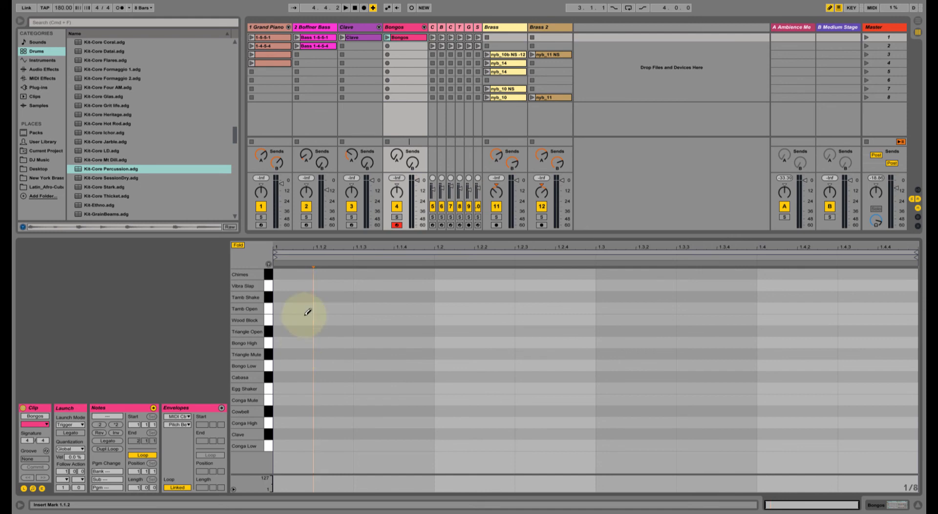
pyautogui.click(287, 342)
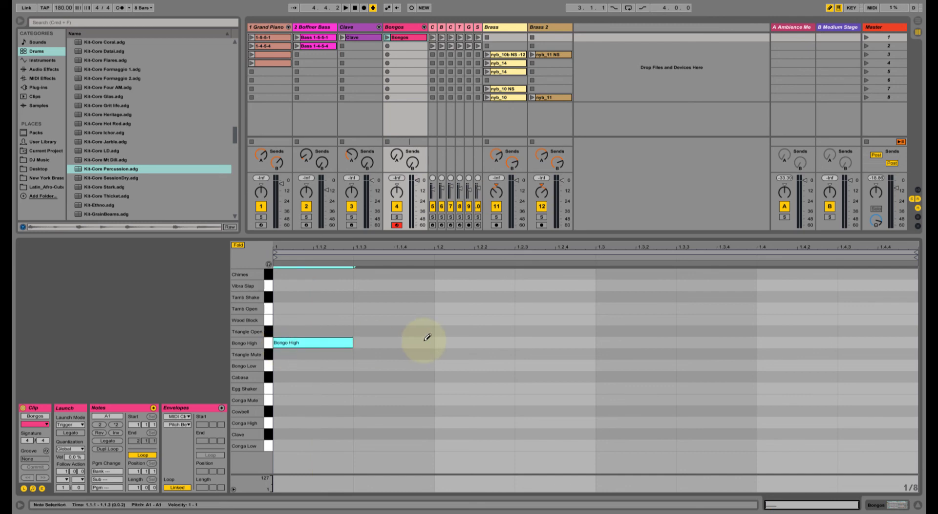
pyautogui.click(453, 342)
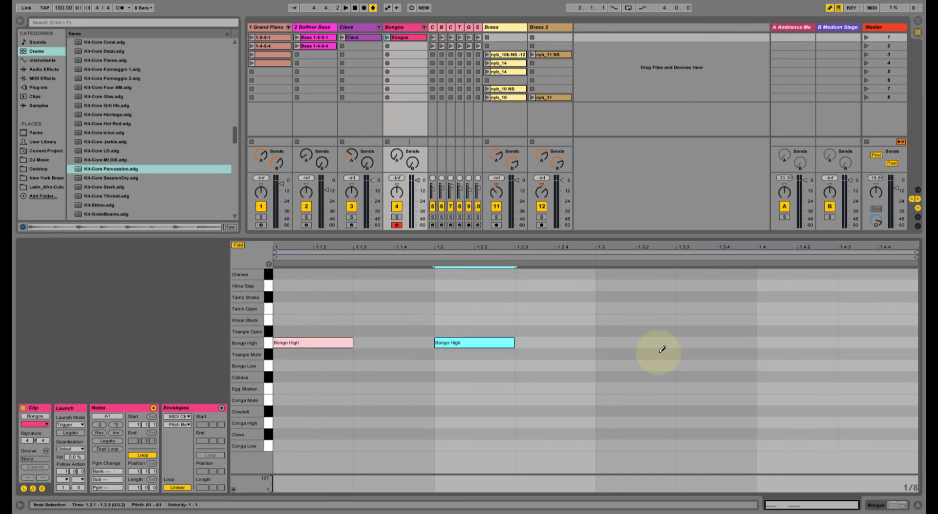
pyautogui.click(624, 340)
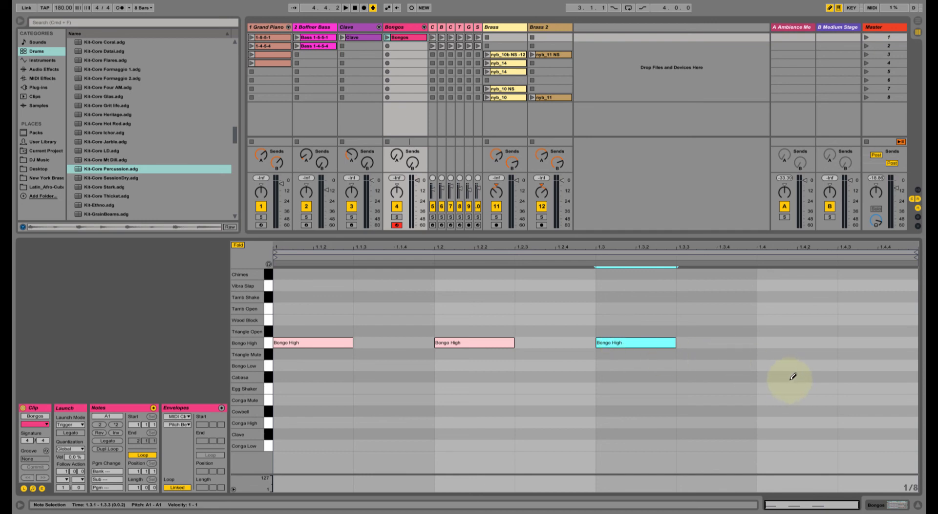
pyautogui.click(781, 366)
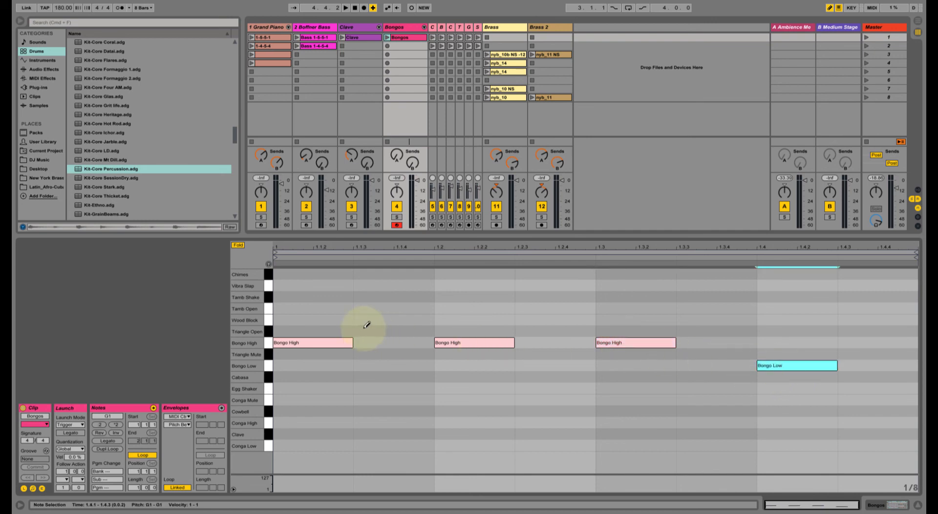
pyautogui.click(386, 39)
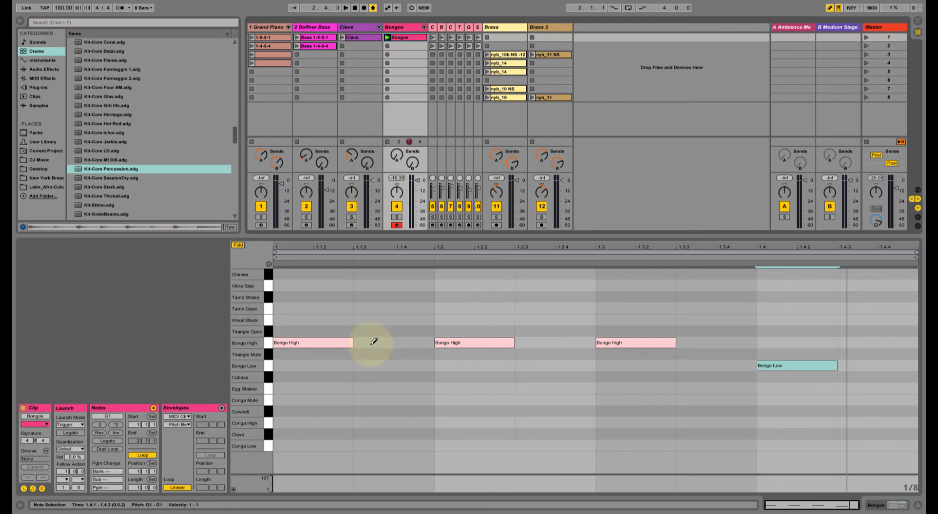
# Raise the velocity of all four bongo notes to 127
pyautogui.press('b')
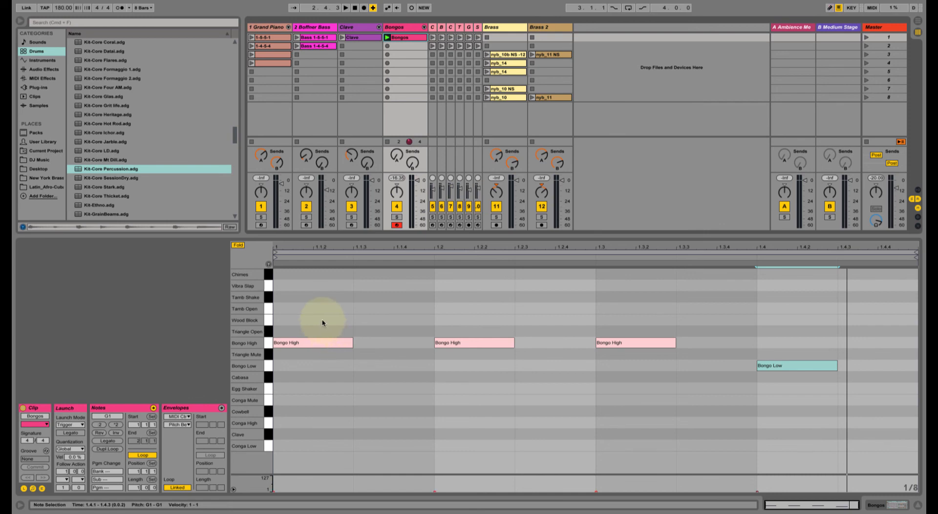
pyautogui.moveTo(321, 320); pyautogui.dragTo(626, 365)
pyautogui.moveTo(716, 371)
pyautogui.mouseDown()
pyautogui.moveTo(787, 378)
pyautogui.moveTo(670, 341)
pyautogui.moveTo(328, 314)
pyautogui.mouseUp()
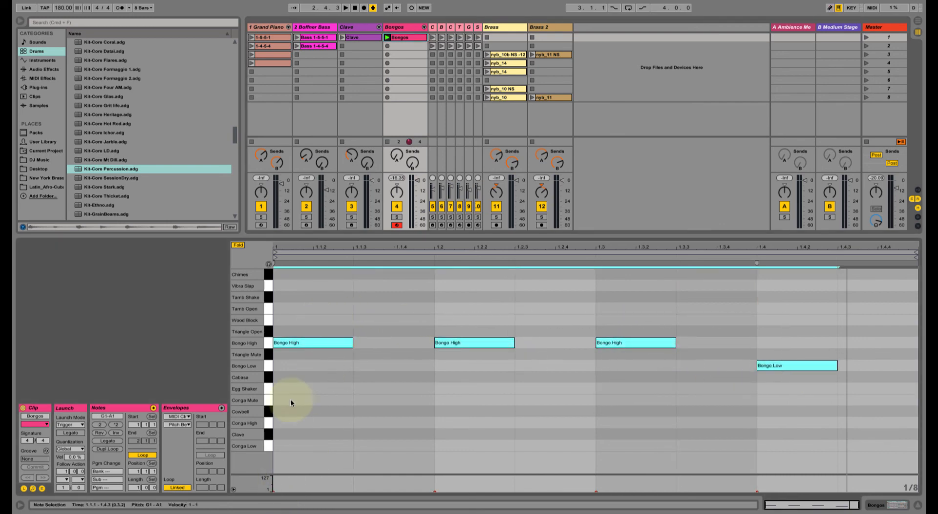
pyautogui.moveTo(309, 344); pyautogui.dragTo(309, 287)
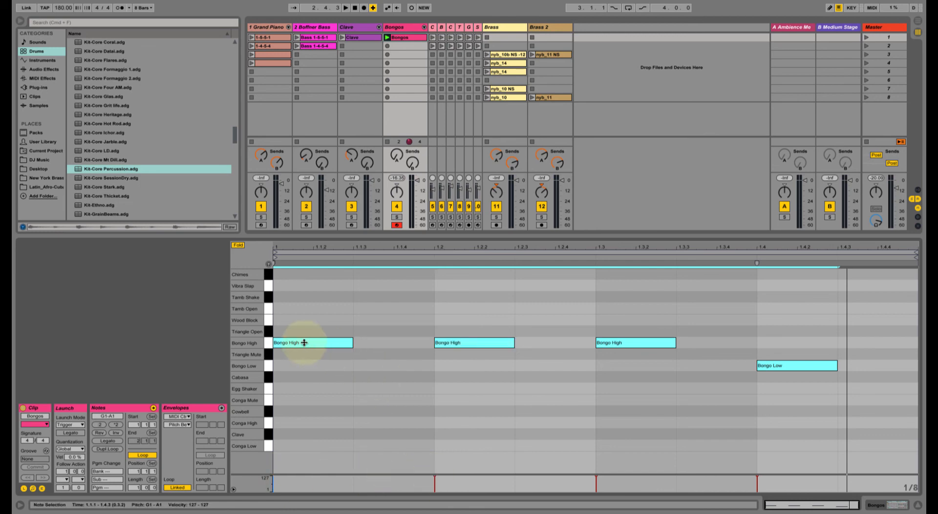
pyautogui.moveTo(304, 343)
pyautogui.mouseDown()
pyautogui.moveTo(304, 372)
pyautogui.moveTo(304, 342)
pyautogui.mouseUp()
pyautogui.click(356, 333)
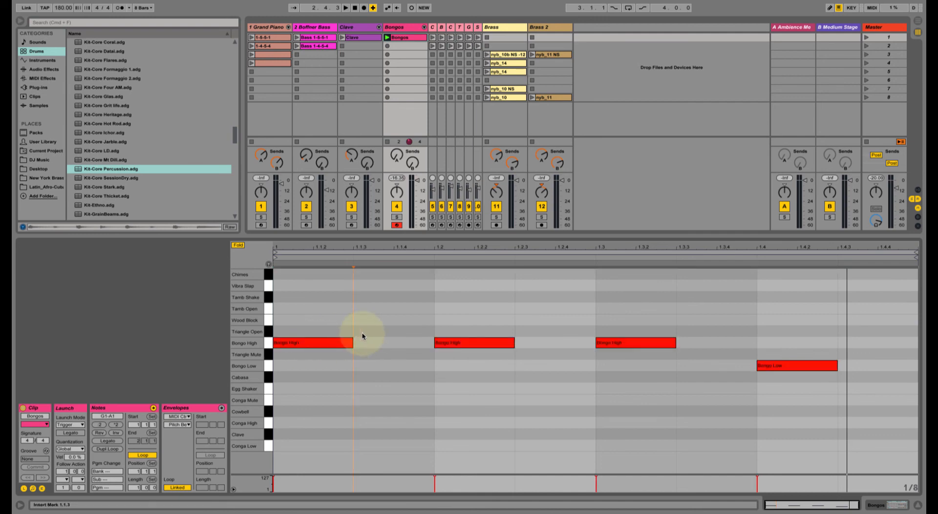
pyautogui.press('b')
pyautogui.click(362, 342)
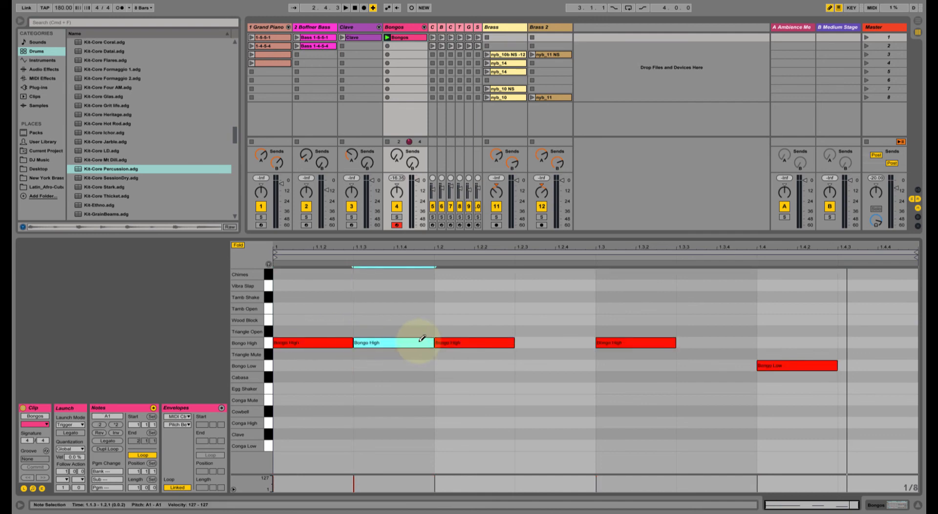
pyautogui.click(528, 342)
pyautogui.click(696, 342)
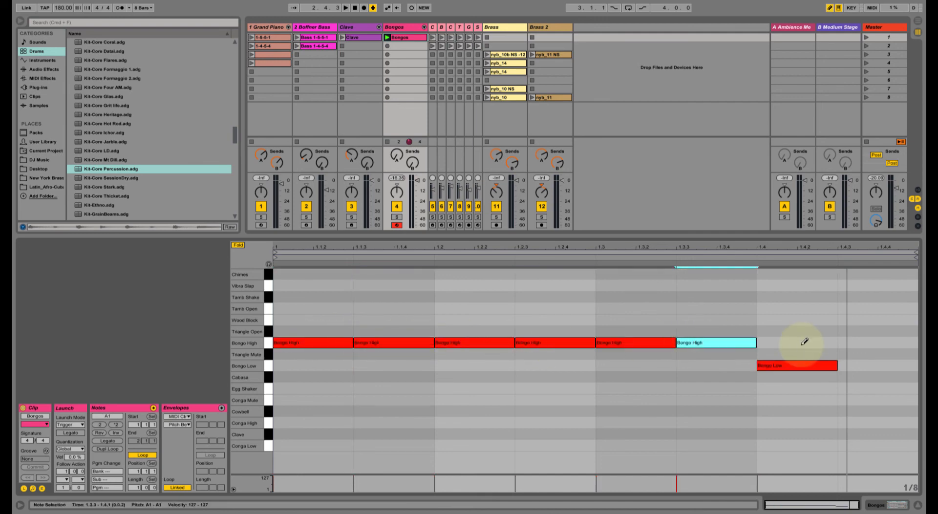
pyautogui.press('super+z')
pyautogui.press('super+z')
pyautogui.press('super+z')
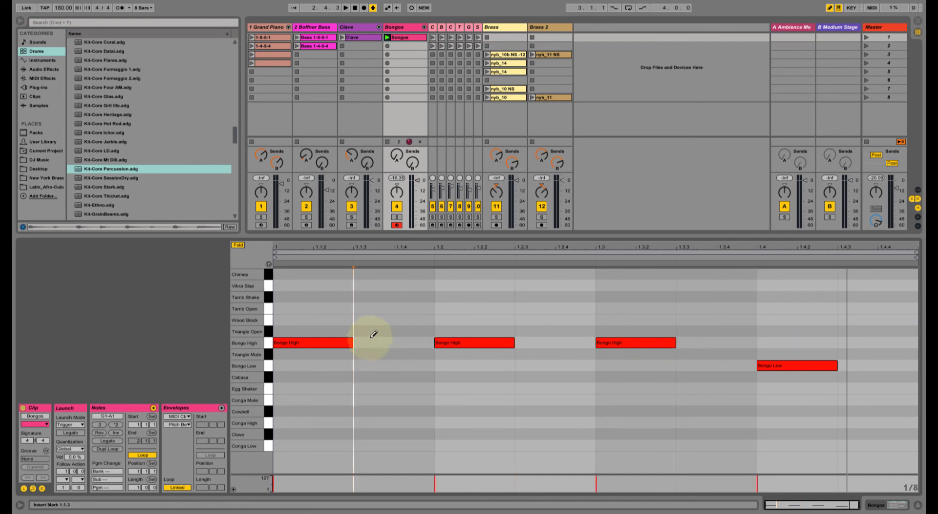
# Draw Bongo High eighth notes at velocity 4 on all four offbeats, 1.1.3, 1.2.3, 1.3.3 and 1.4.3
pyautogui.click(373, 342)
pyautogui.moveTo(371, 339); pyautogui.dragTo(371, 415)
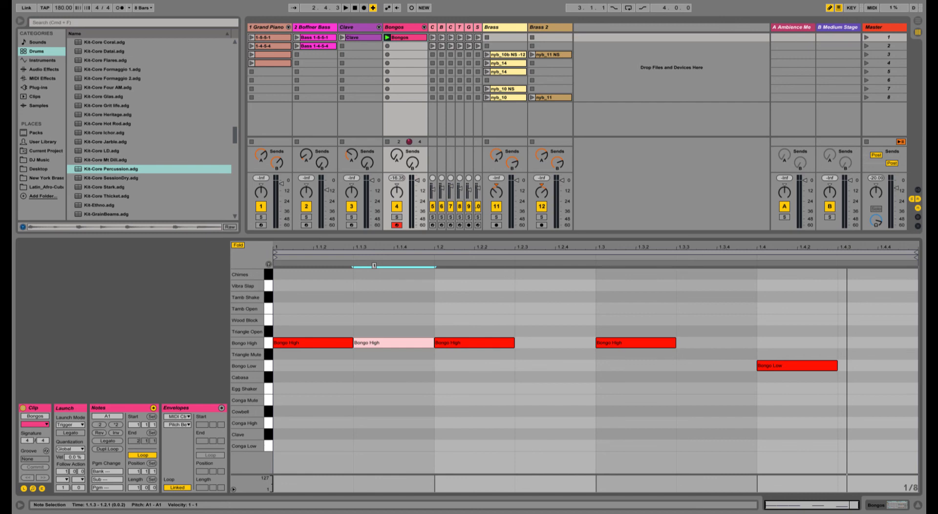
pyautogui.click(526, 340)
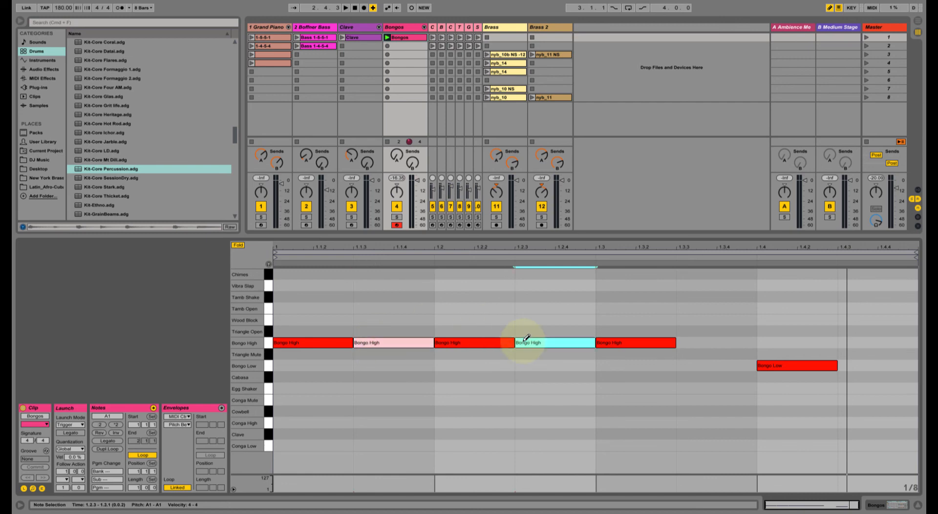
pyautogui.click(685, 340)
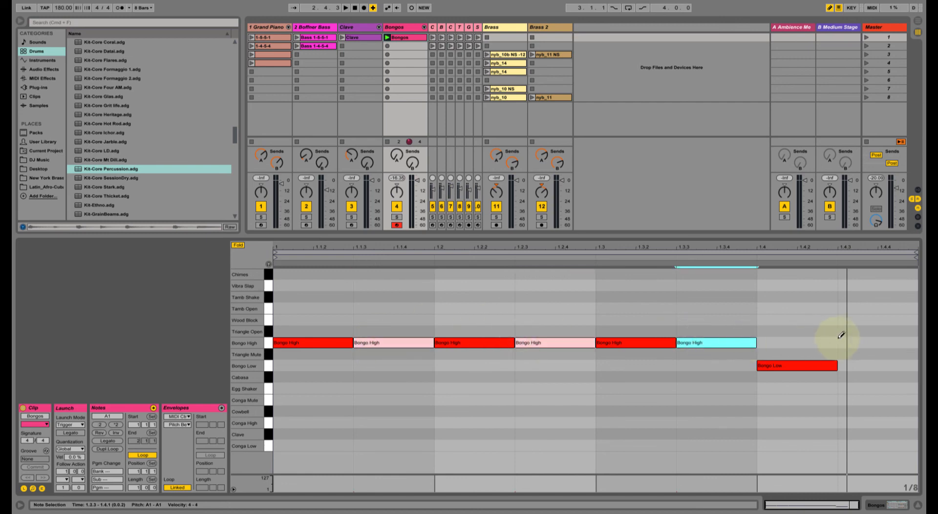
pyautogui.click(841, 341)
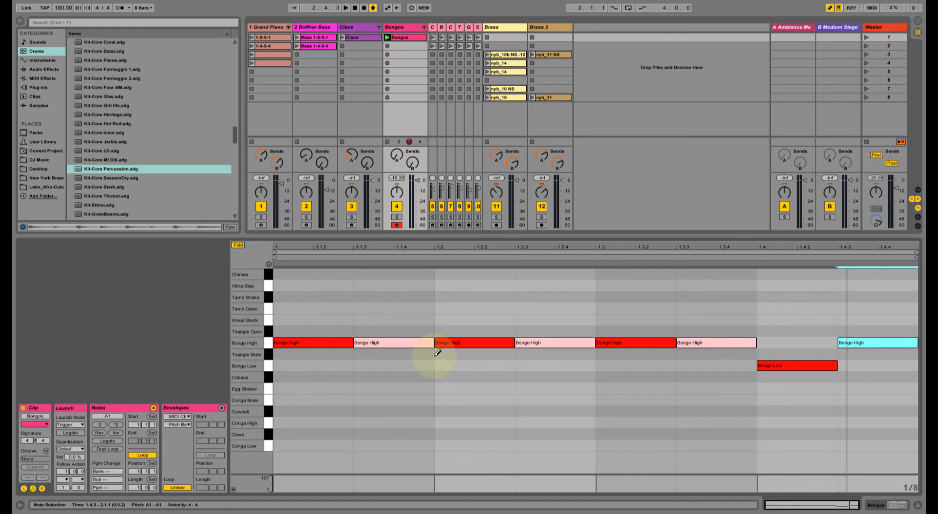
# Audition the bongo pattern and lower the velocity of the four offbeat Bongo High notes to 1
pyautogui.press('space')
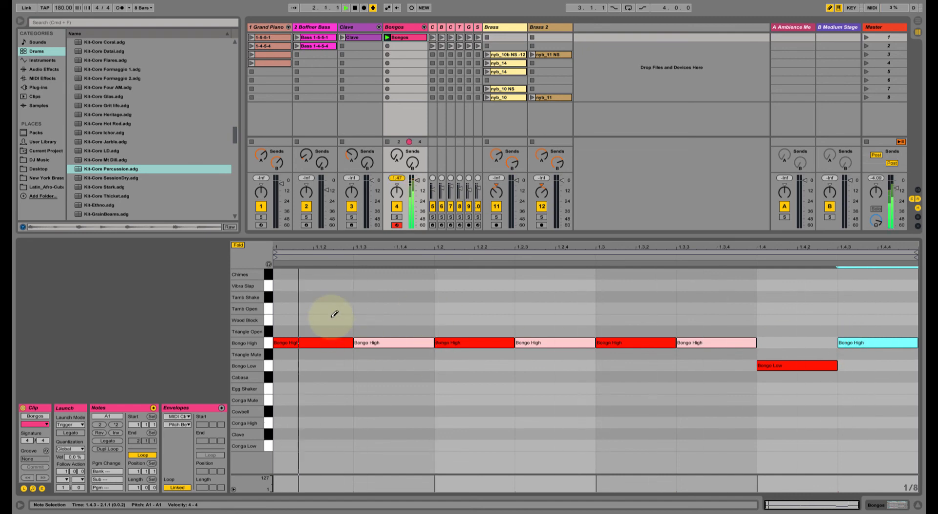
pyautogui.press('b')
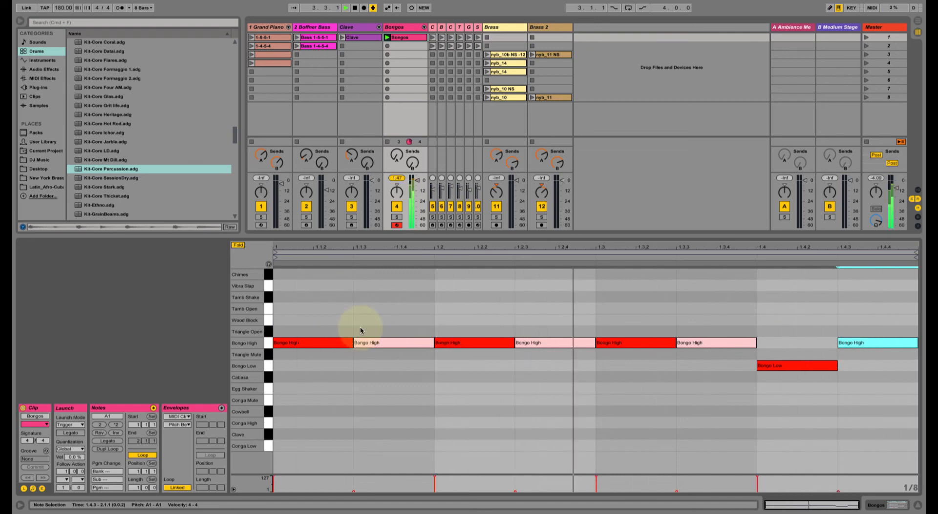
pyautogui.click(376, 343)
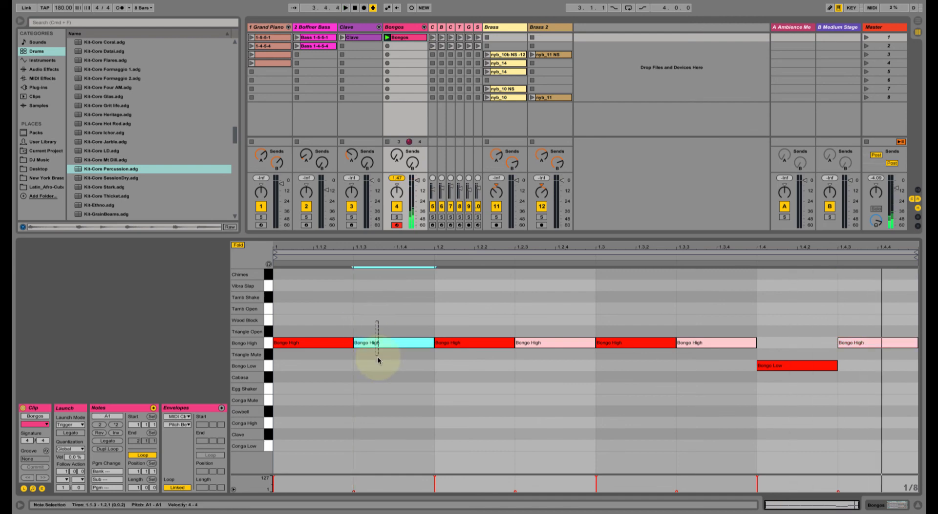
pyautogui.keyDown('shift'); pyautogui.click(543, 344); pyautogui.keyUp('shift')
pyautogui.keyDown('shift'); pyautogui.click(718, 344); pyautogui.keyUp('shift')
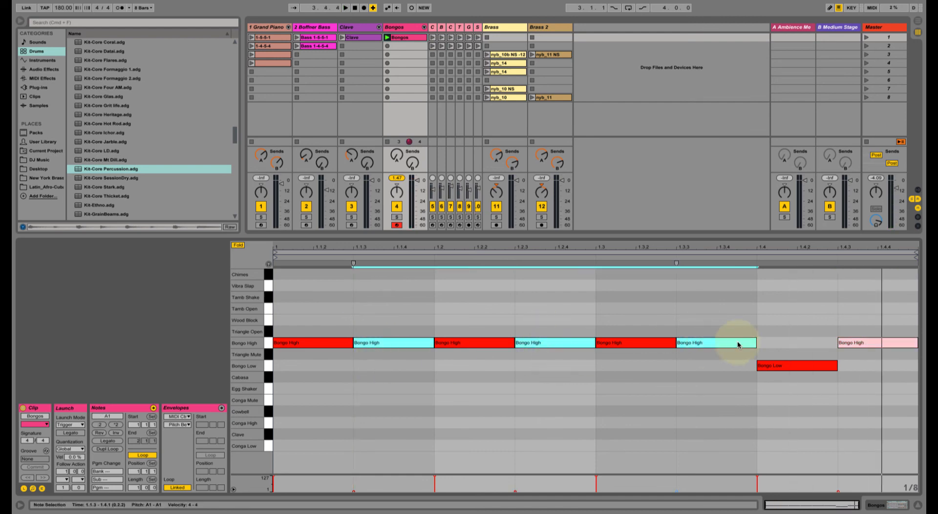
pyautogui.keyDown('shift'); pyautogui.click(874, 342); pyautogui.keyUp('shift')
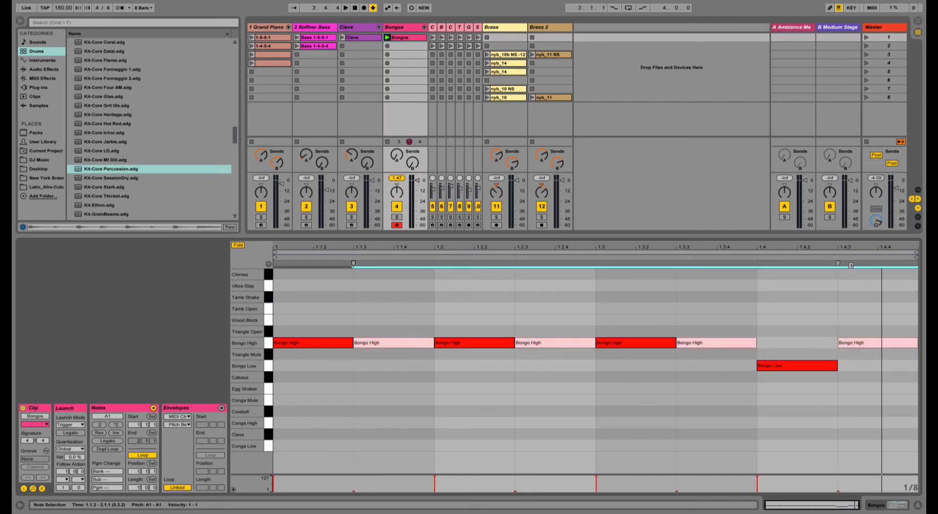
pyautogui.click(406, 317)
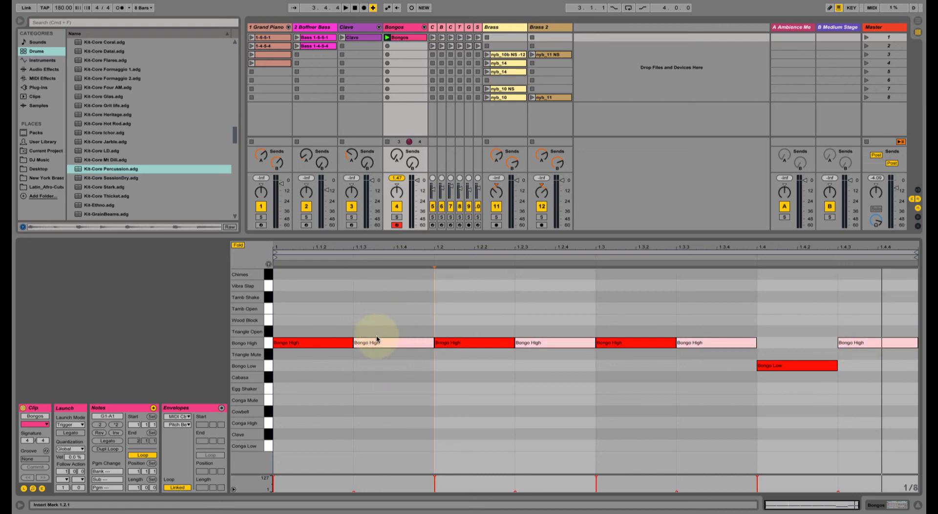
# Play the Clave clip together with the Bongos clip and reopen the Bongos clip's notes
pyautogui.click(359, 39)
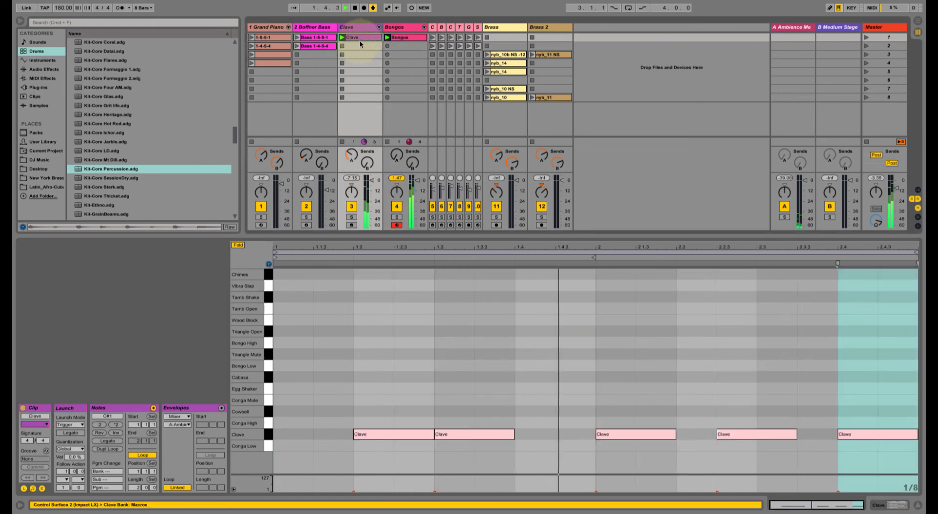
pyautogui.click(405, 38)
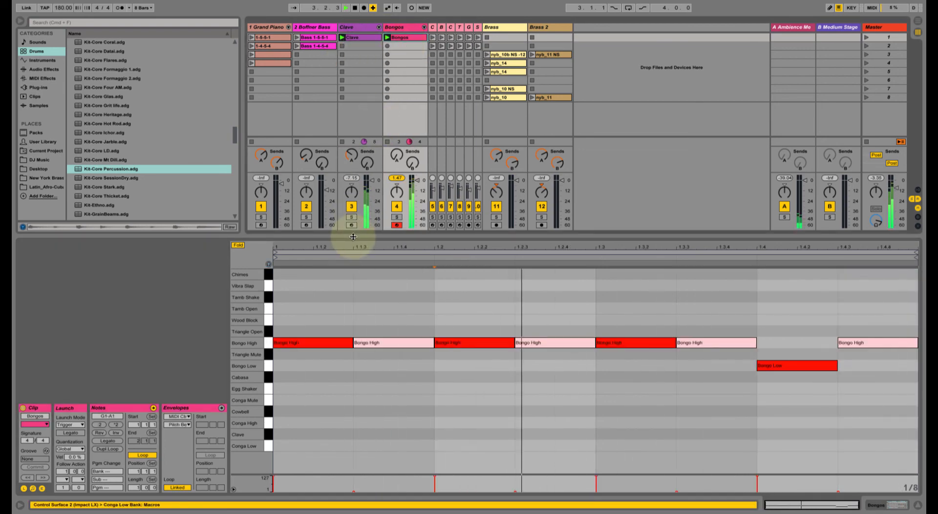